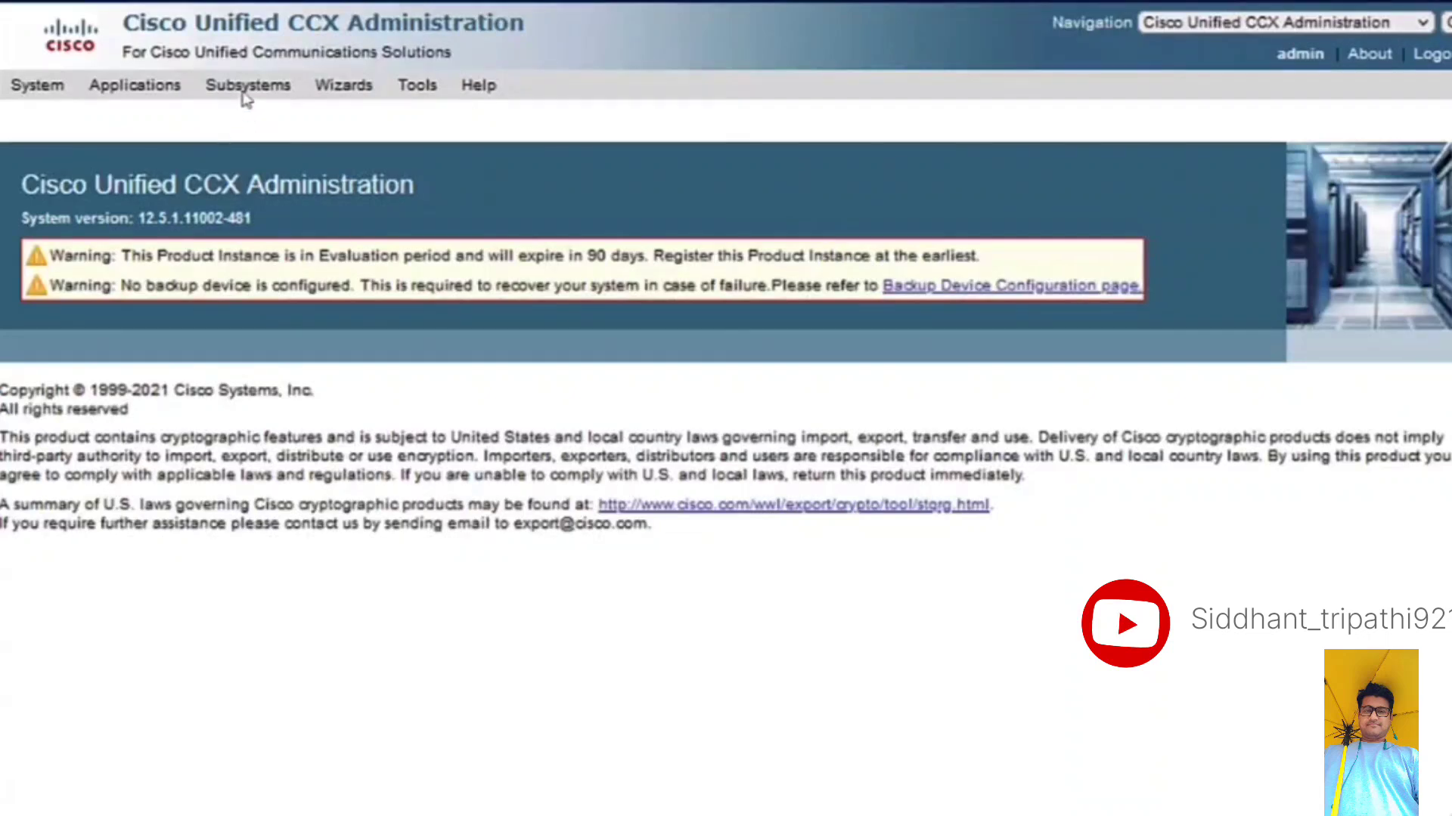
- Start a new Unified CM Telephony call control group and enter OUTCALL as its description
{"action": "mouse_move", "coordinate": [243, 94]}
{"action": "mouse_move", "coordinate": [264, 119]}
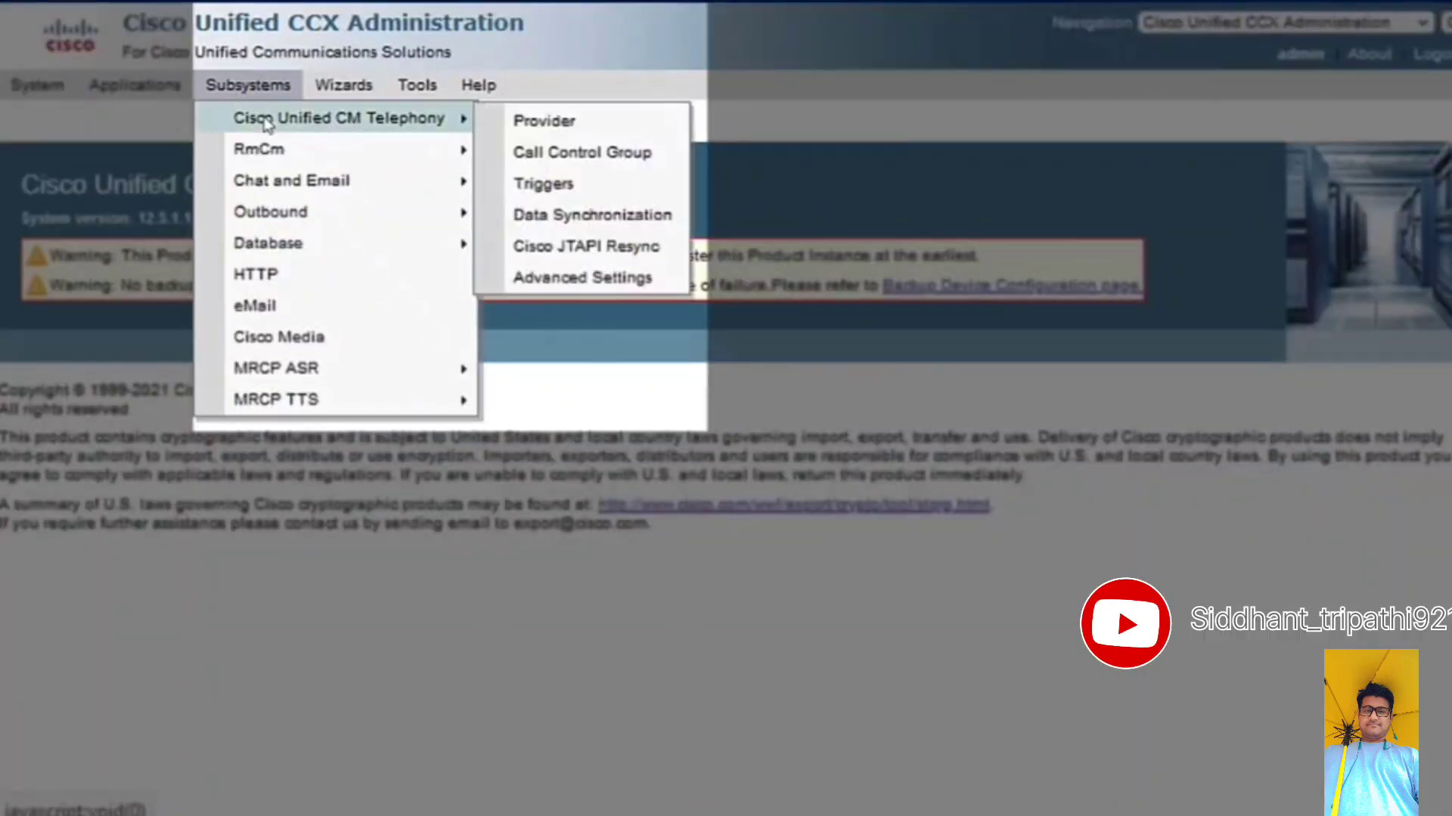
{"action": "left_click", "coordinate": [601, 154]}
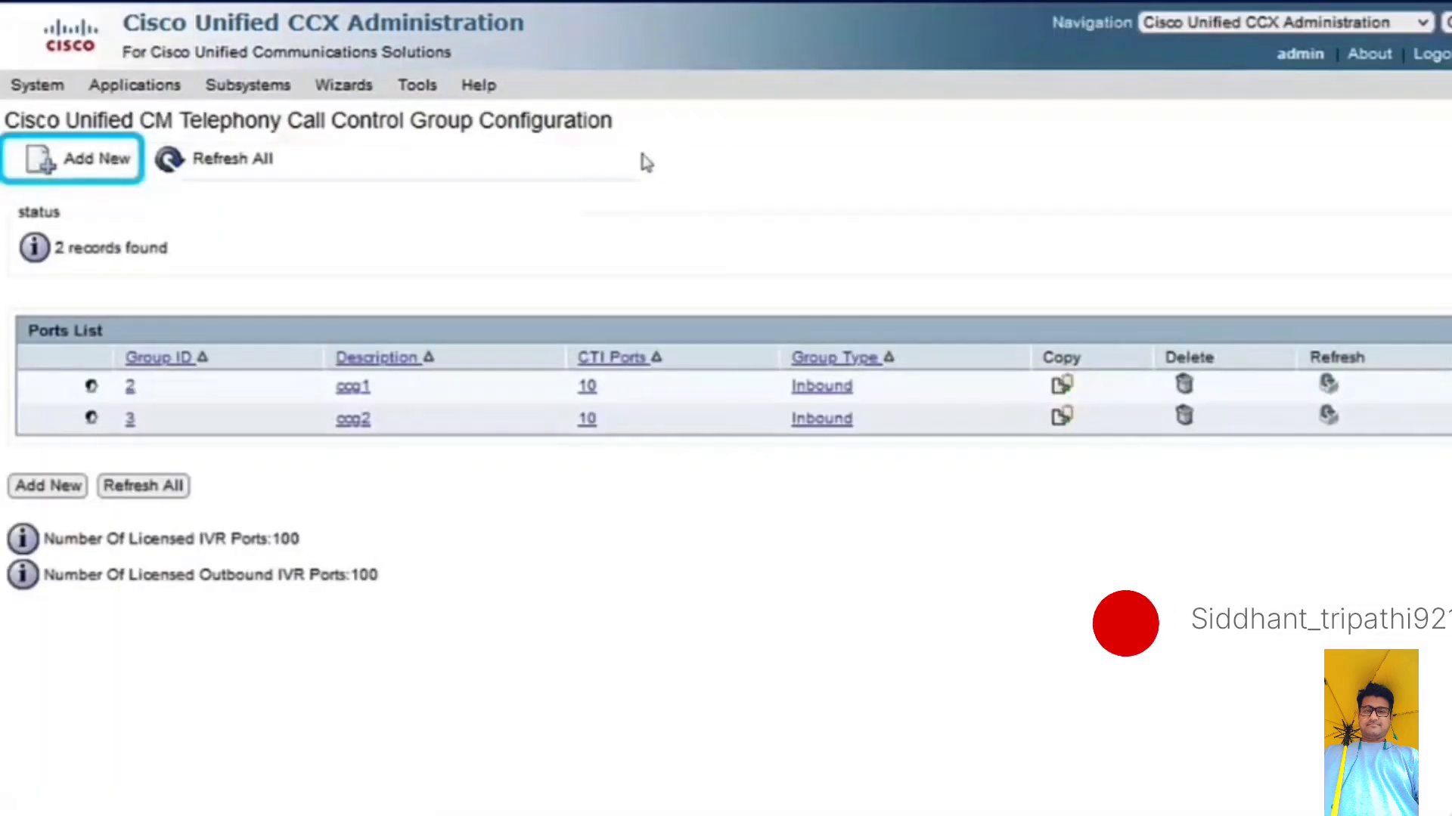
{"action": "left_click", "coordinate": [69, 174]}
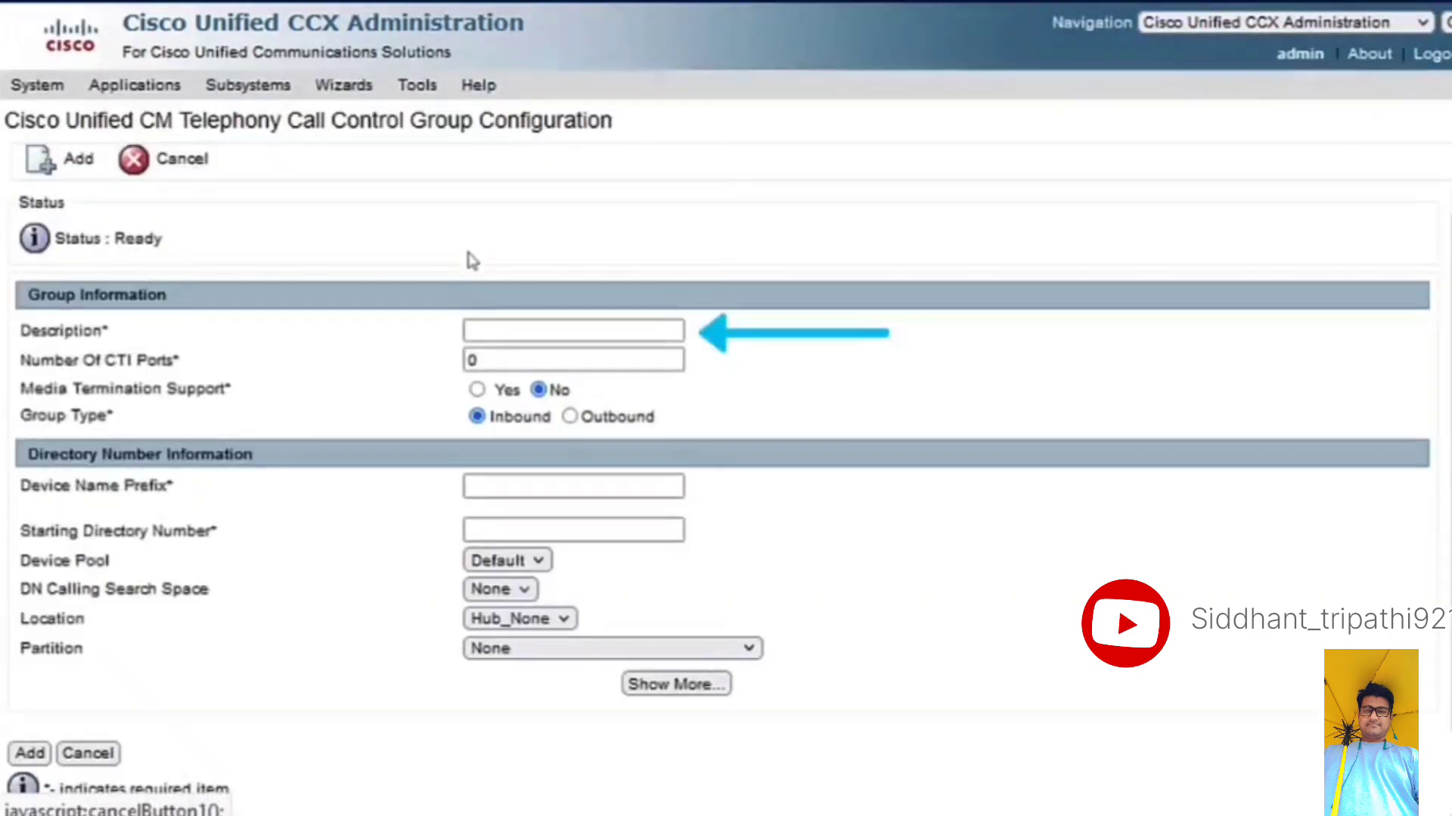
{"action": "left_click", "coordinate": [490, 326]}
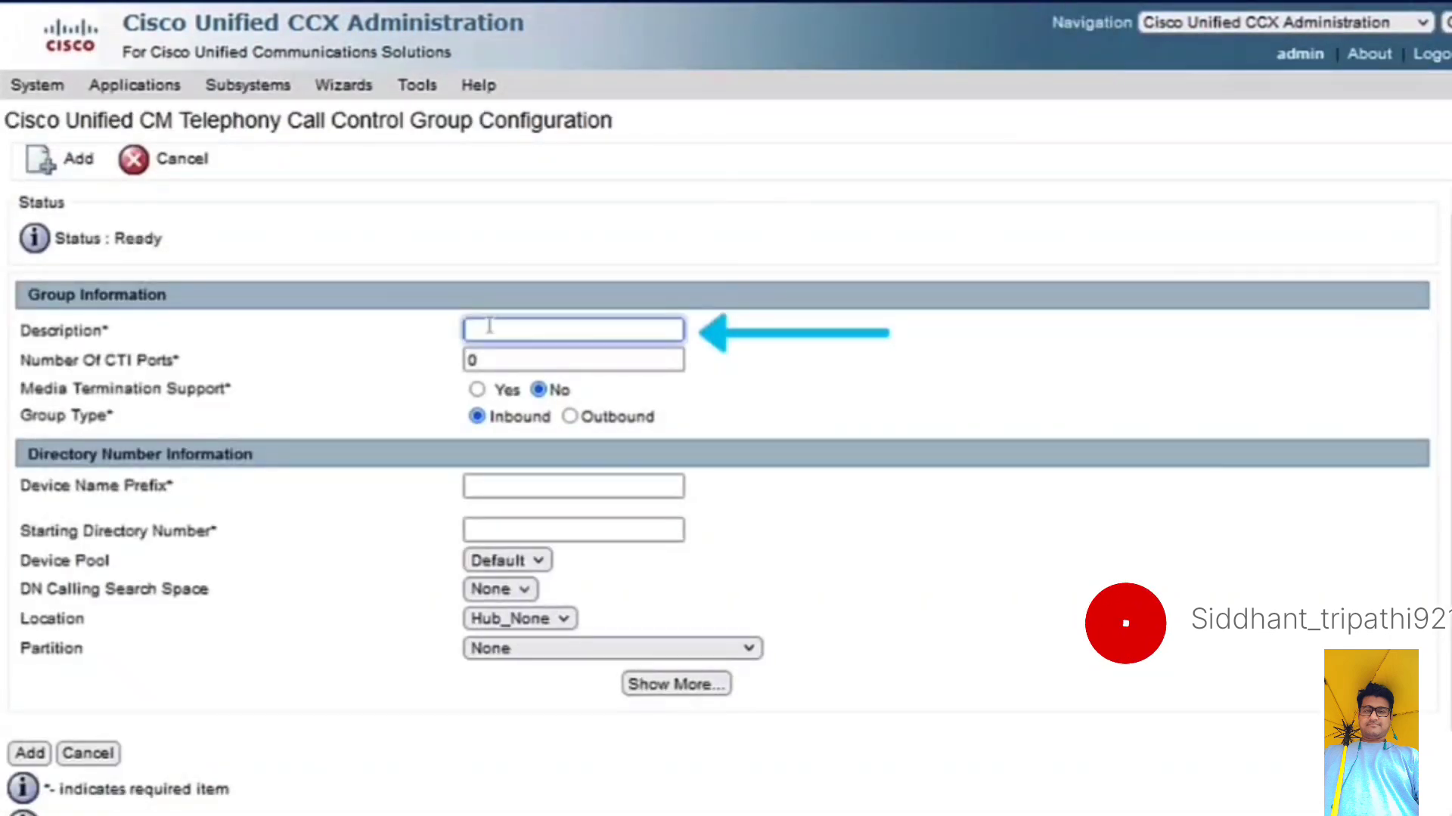
{"action": "type", "text": "O"}
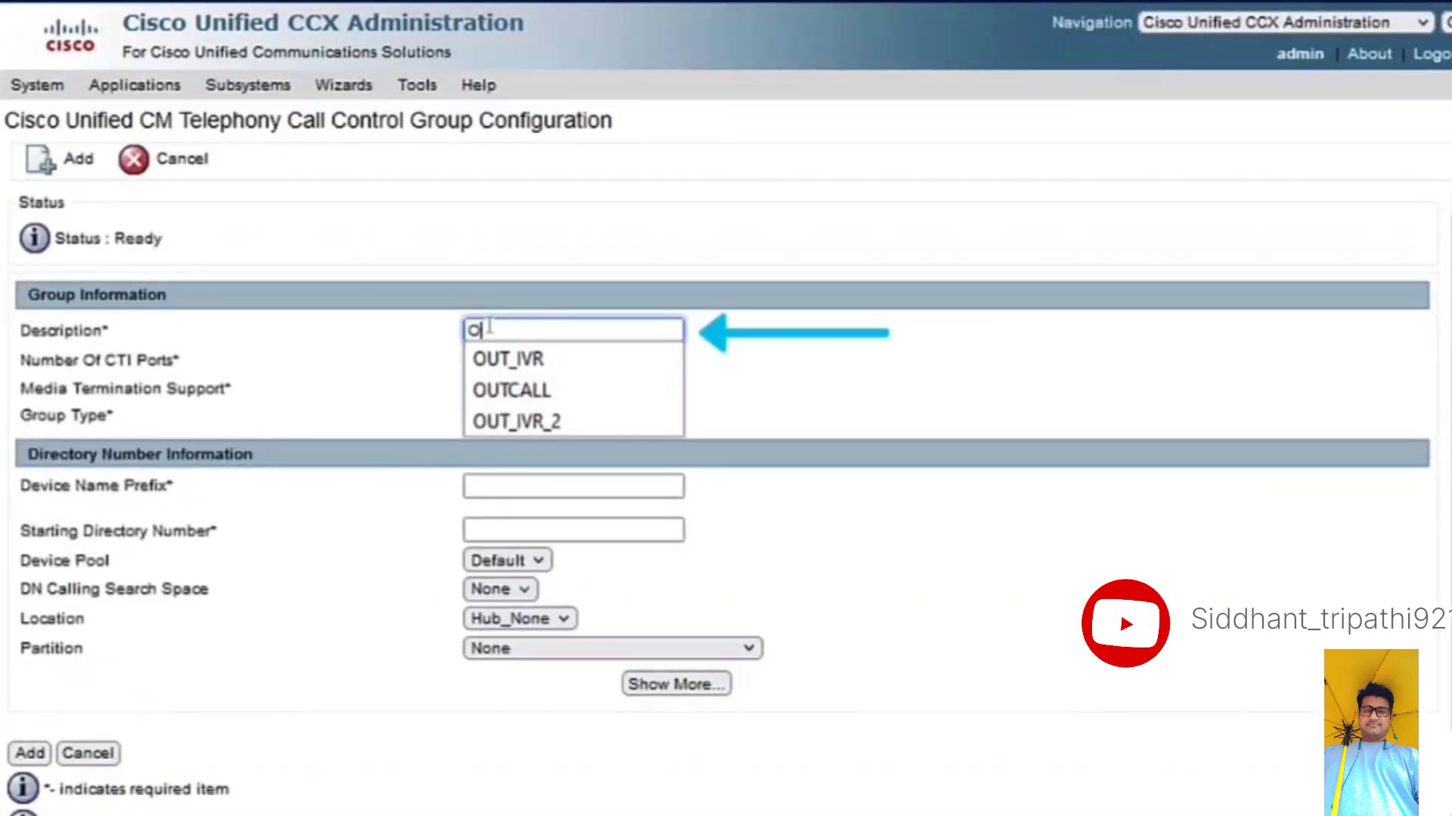
{"action": "type", "text": "UTC"}
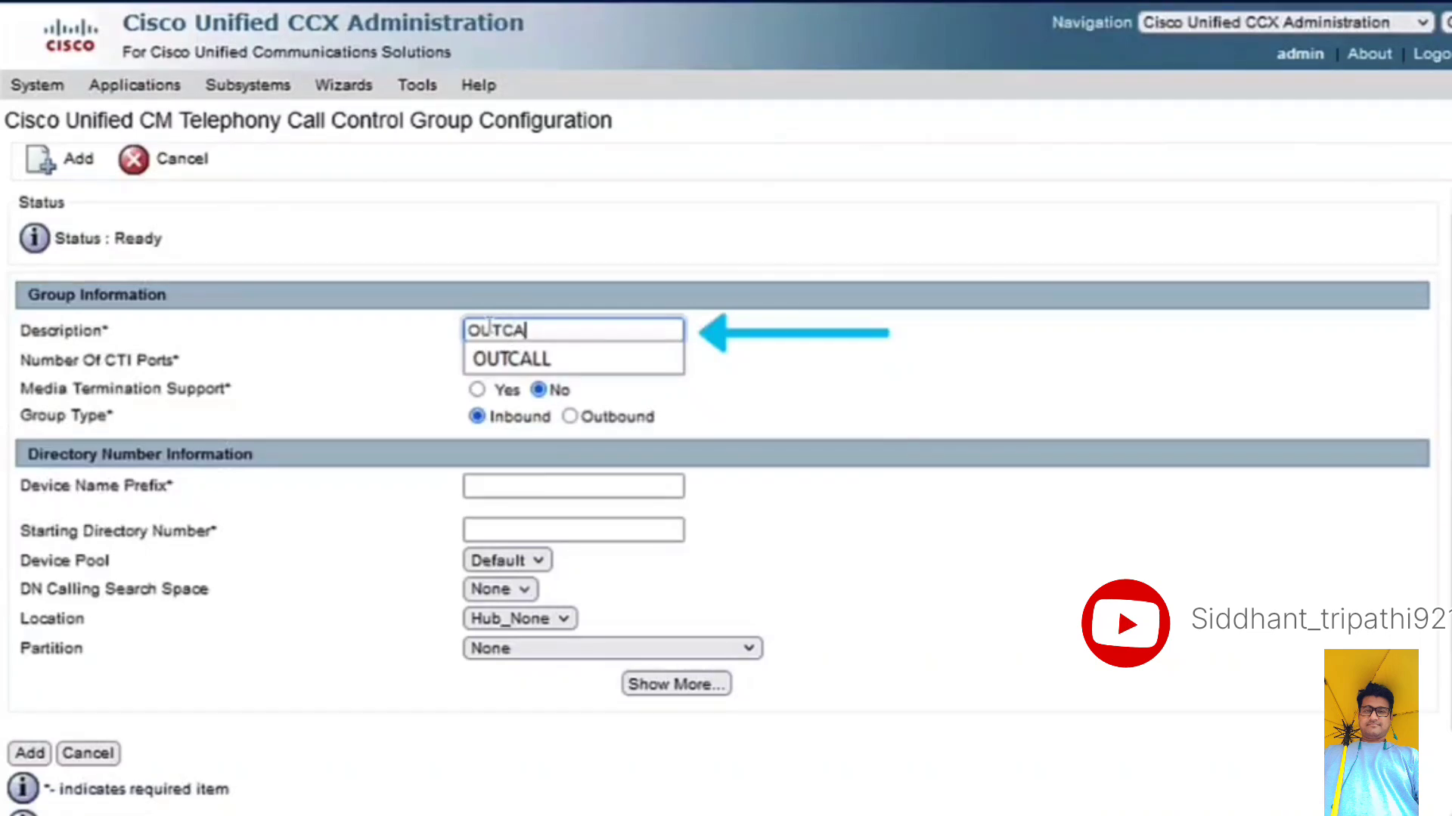
{"action": "type", "text": "A"}
{"action": "left_click", "coordinate": [502, 361]}
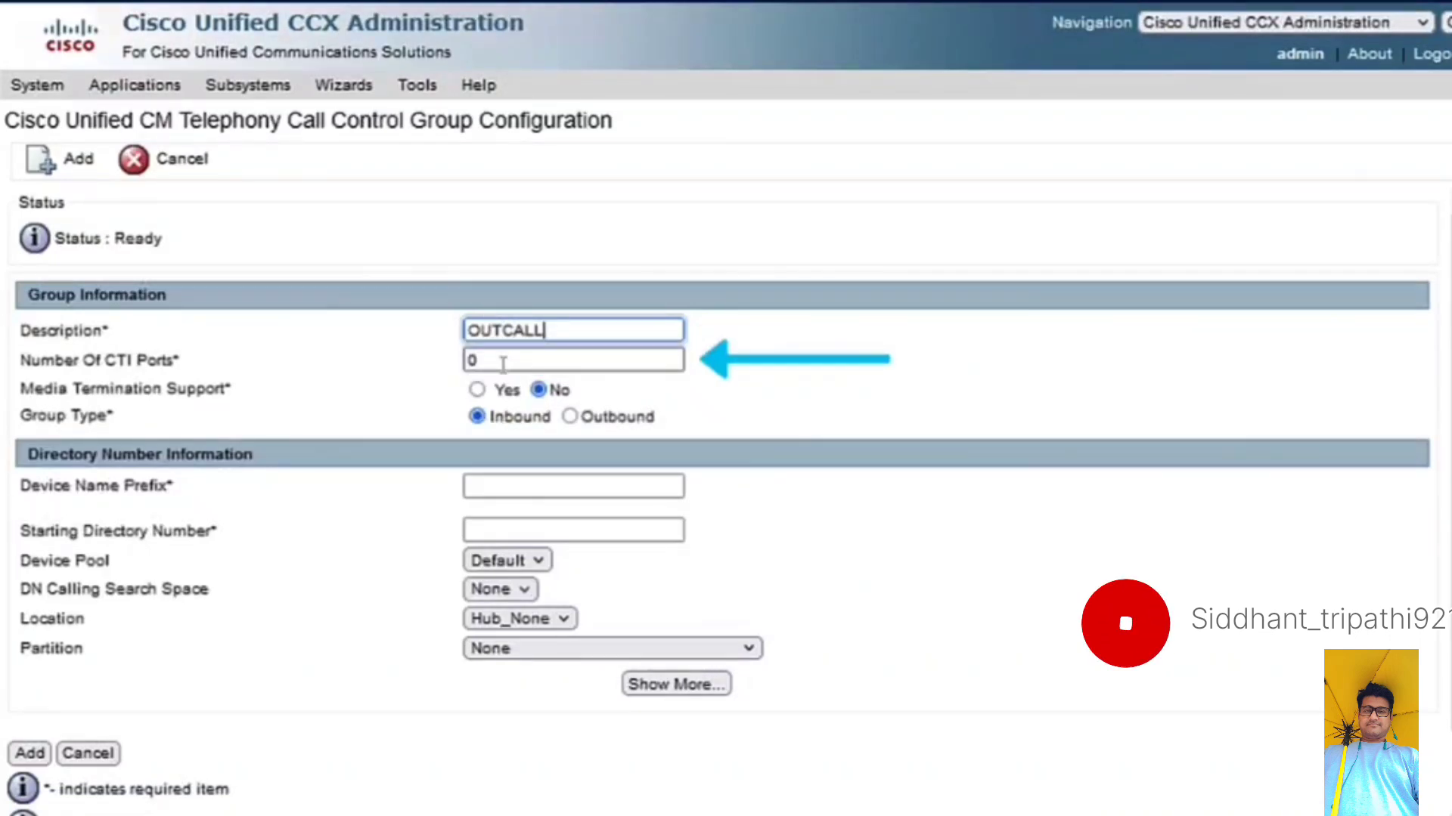
- Set the call control group's number of CTI ports to 100 and its group type to Outbound
{"action": "key", "text": "Tab"}
{"action": "type", "text": "100"}
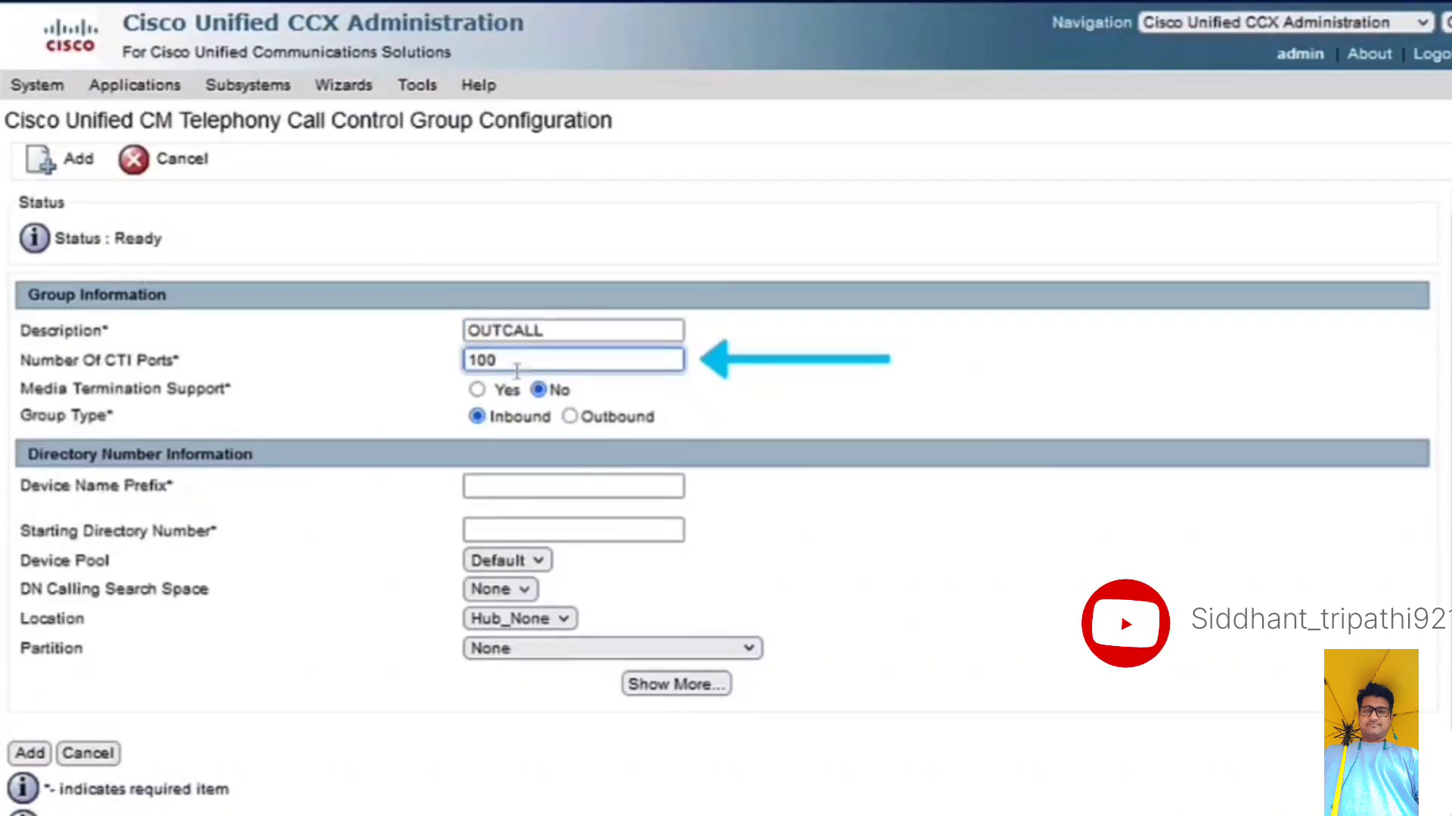
{"action": "left_click", "coordinate": [570, 417]}
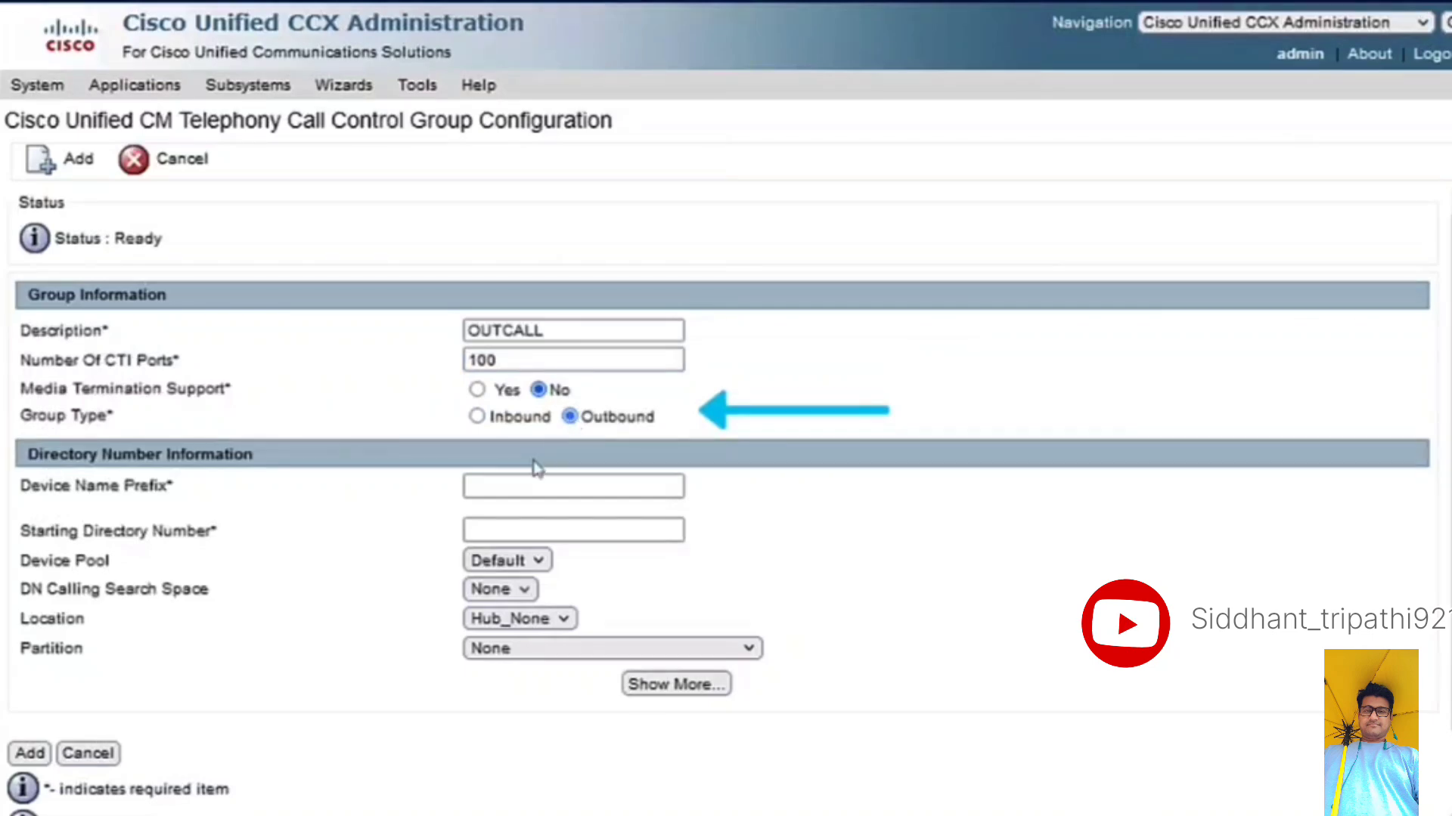
- Set the device name prefix to OUTCA and the starting directory number to 1600, and add the call control group
{"action": "left_click", "coordinate": [503, 484]}
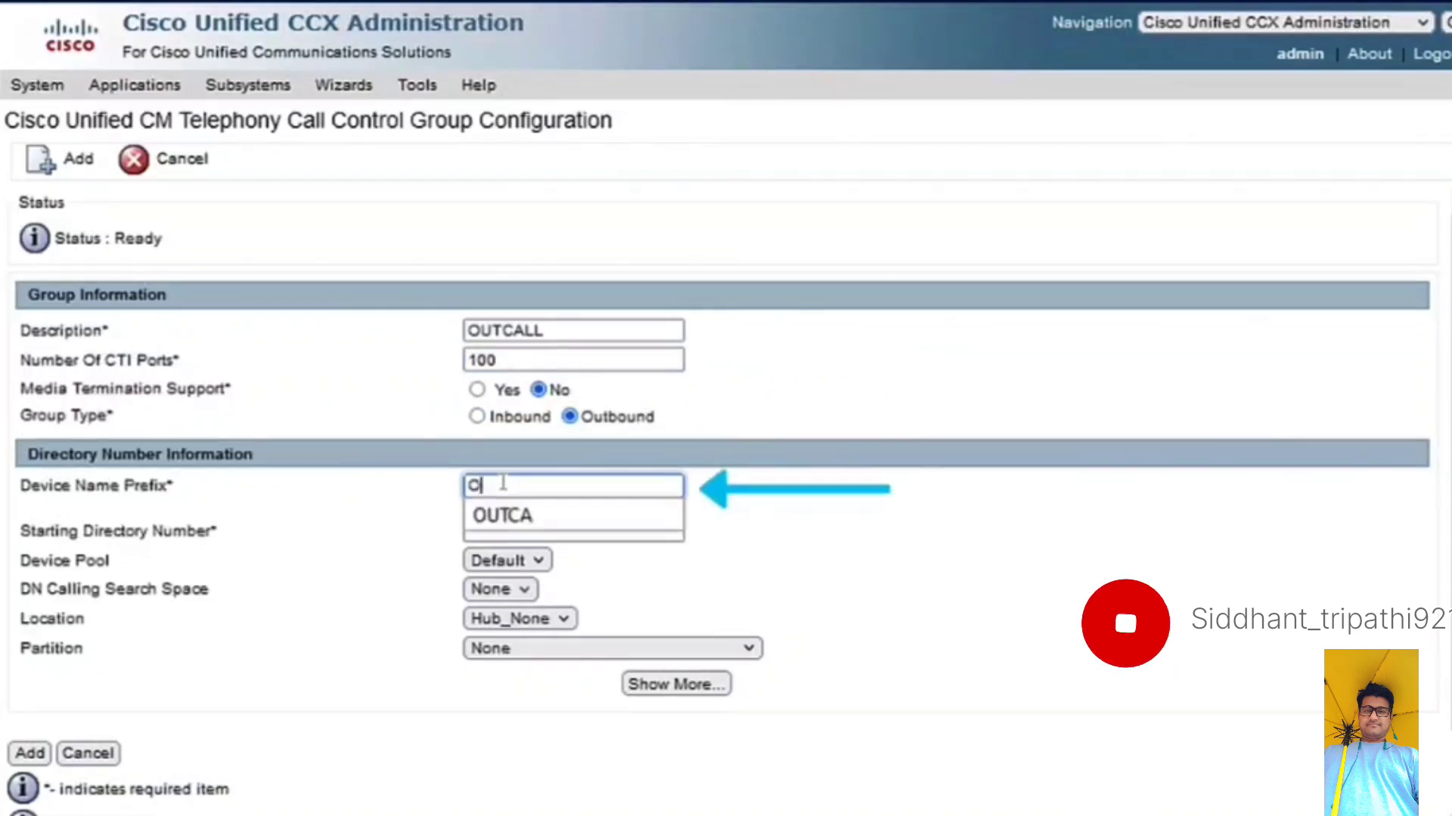
{"action": "type", "text": "OU"}
{"action": "left_click", "coordinate": [508, 517]}
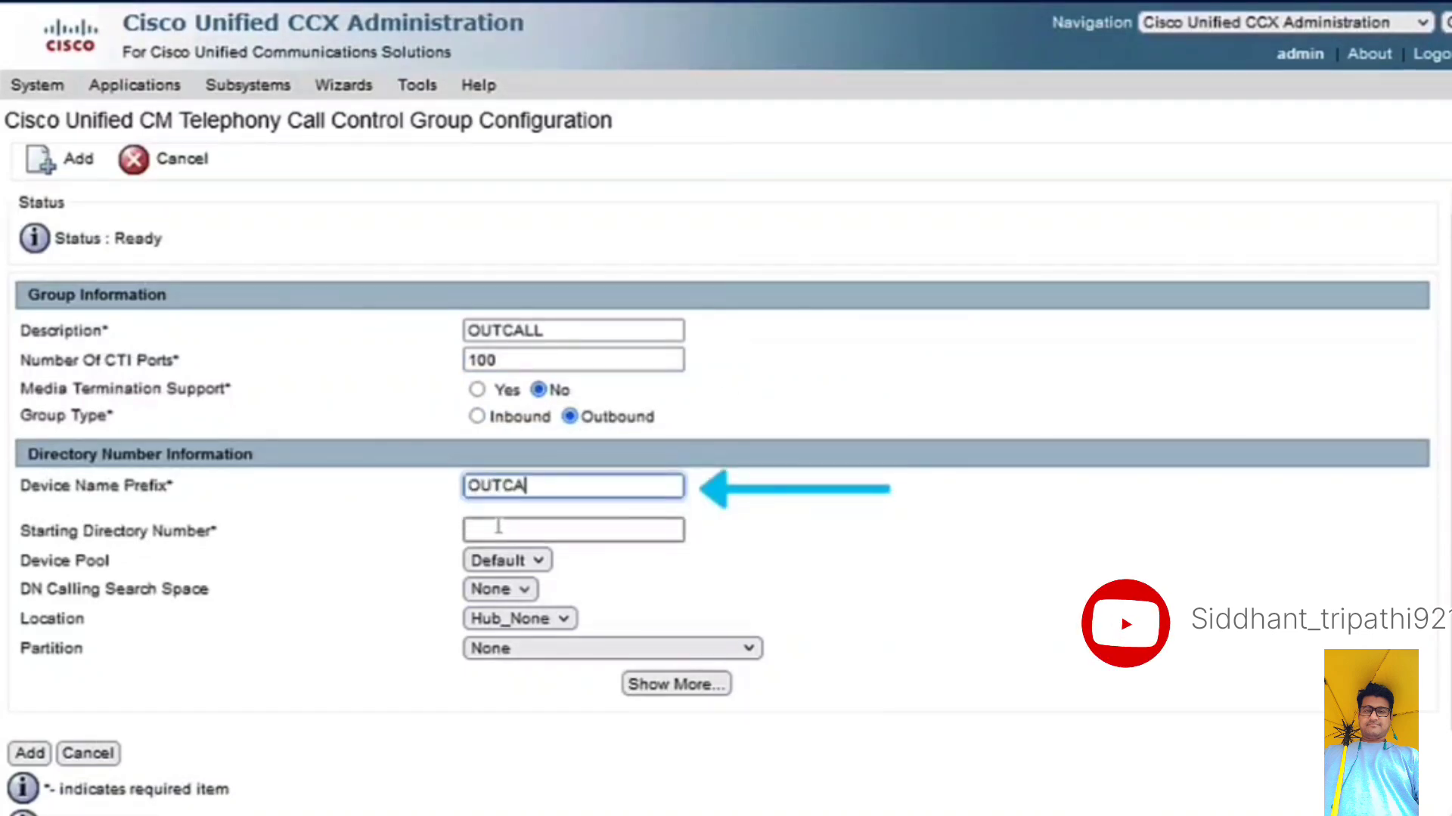
{"action": "left_click", "coordinate": [498, 527]}
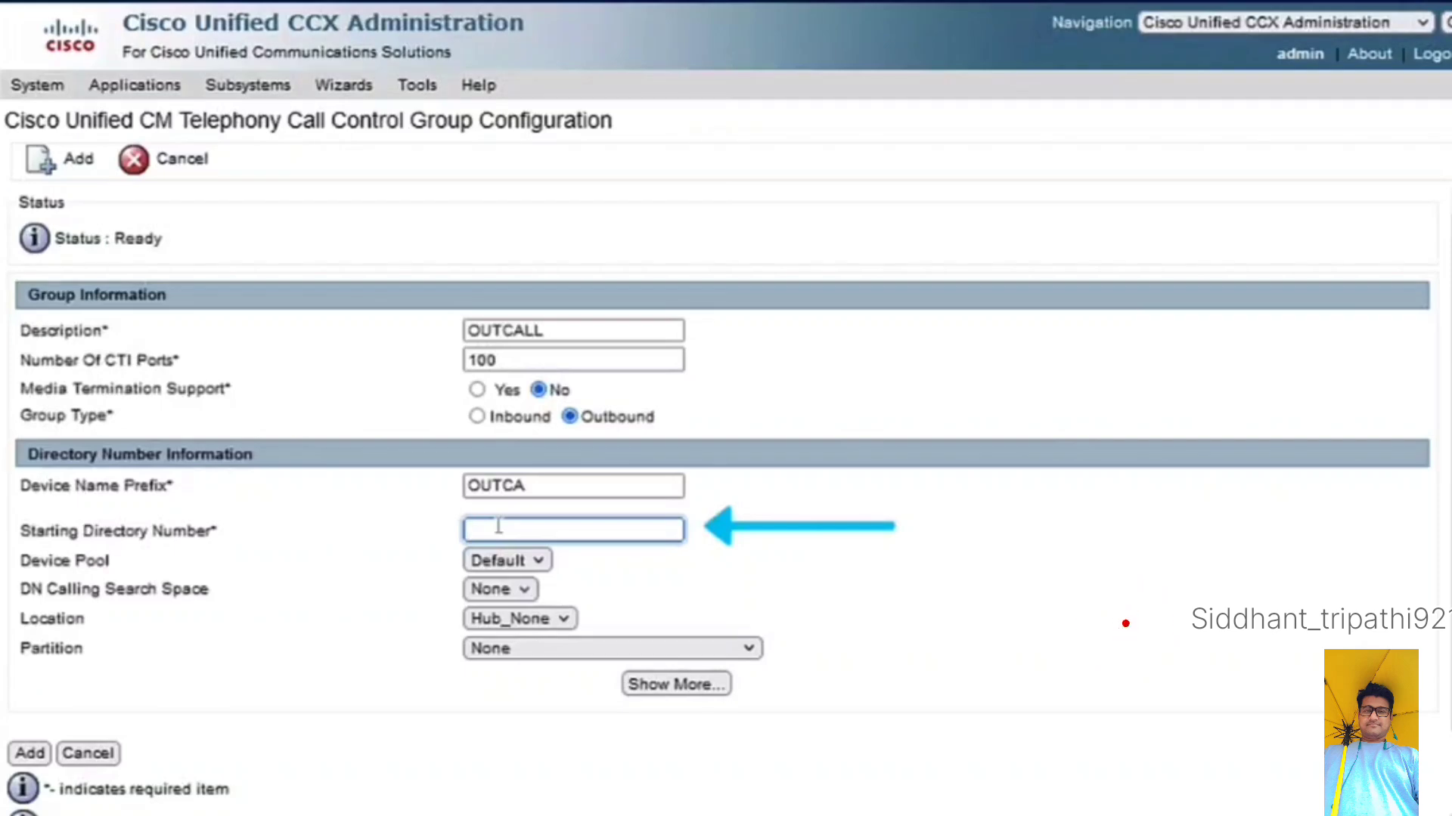
{"action": "type", "text": "1600"}
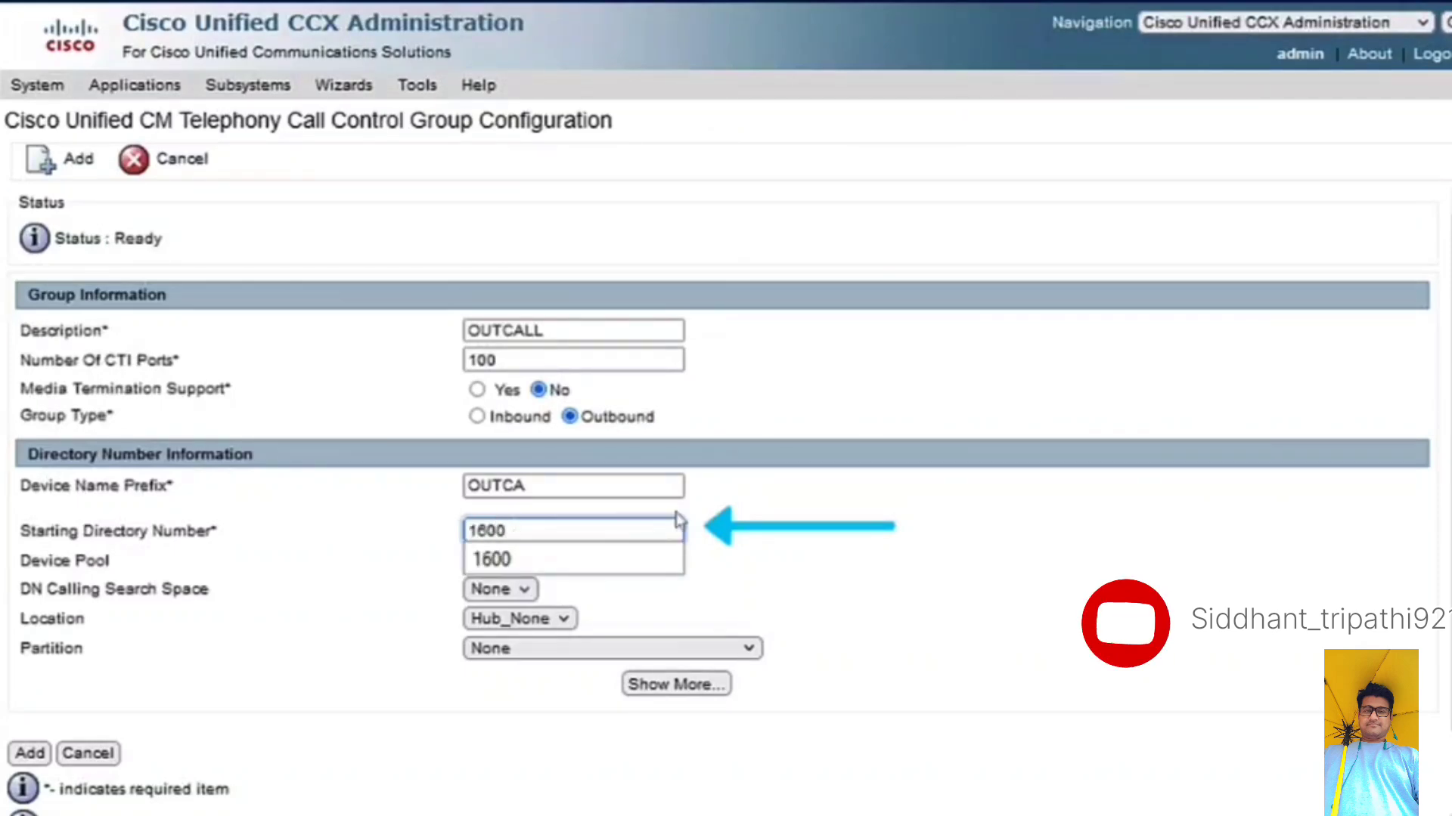
{"action": "left_click", "coordinate": [784, 512]}
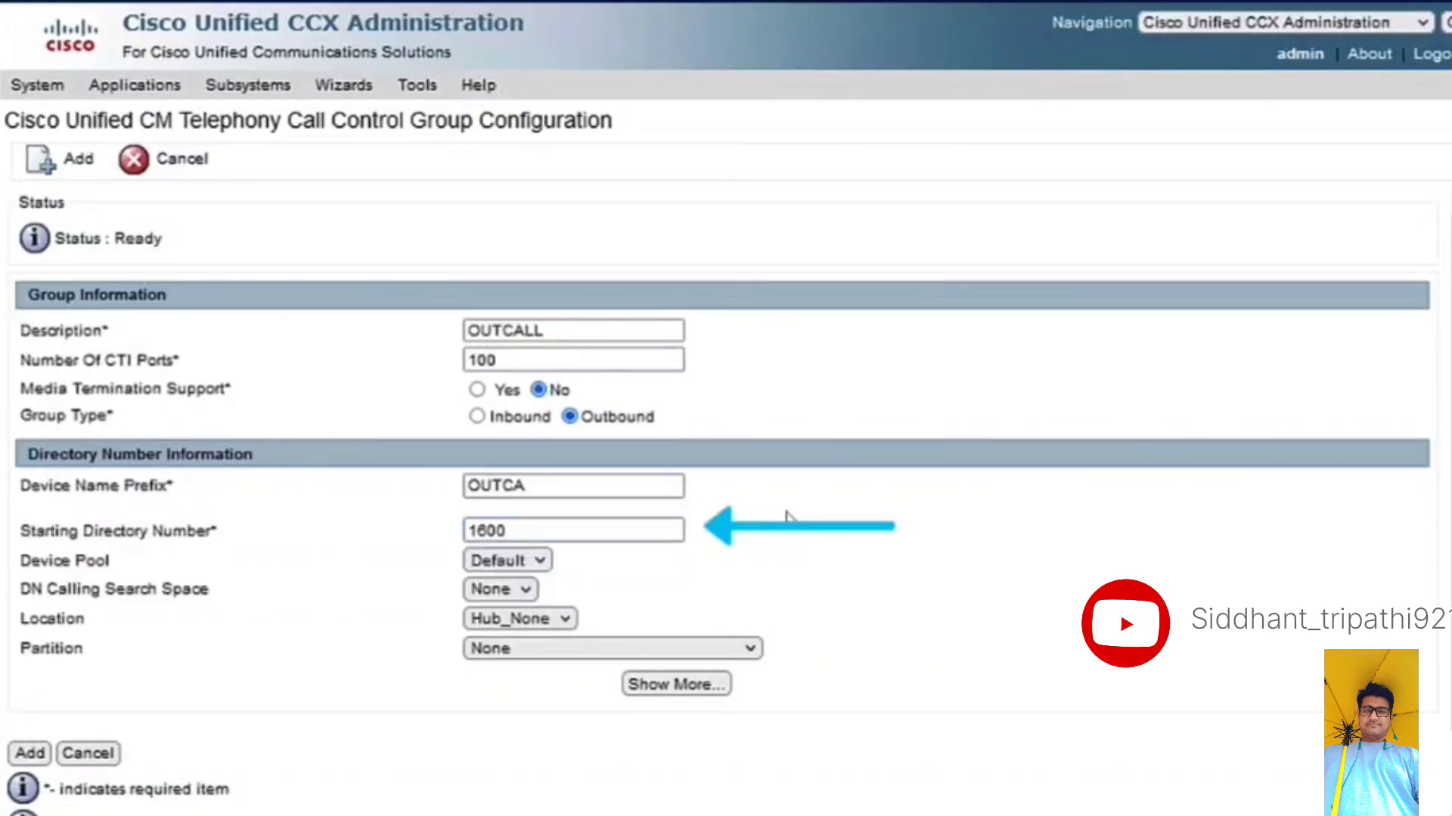
{"action": "left_click", "coordinate": [18, 759]}
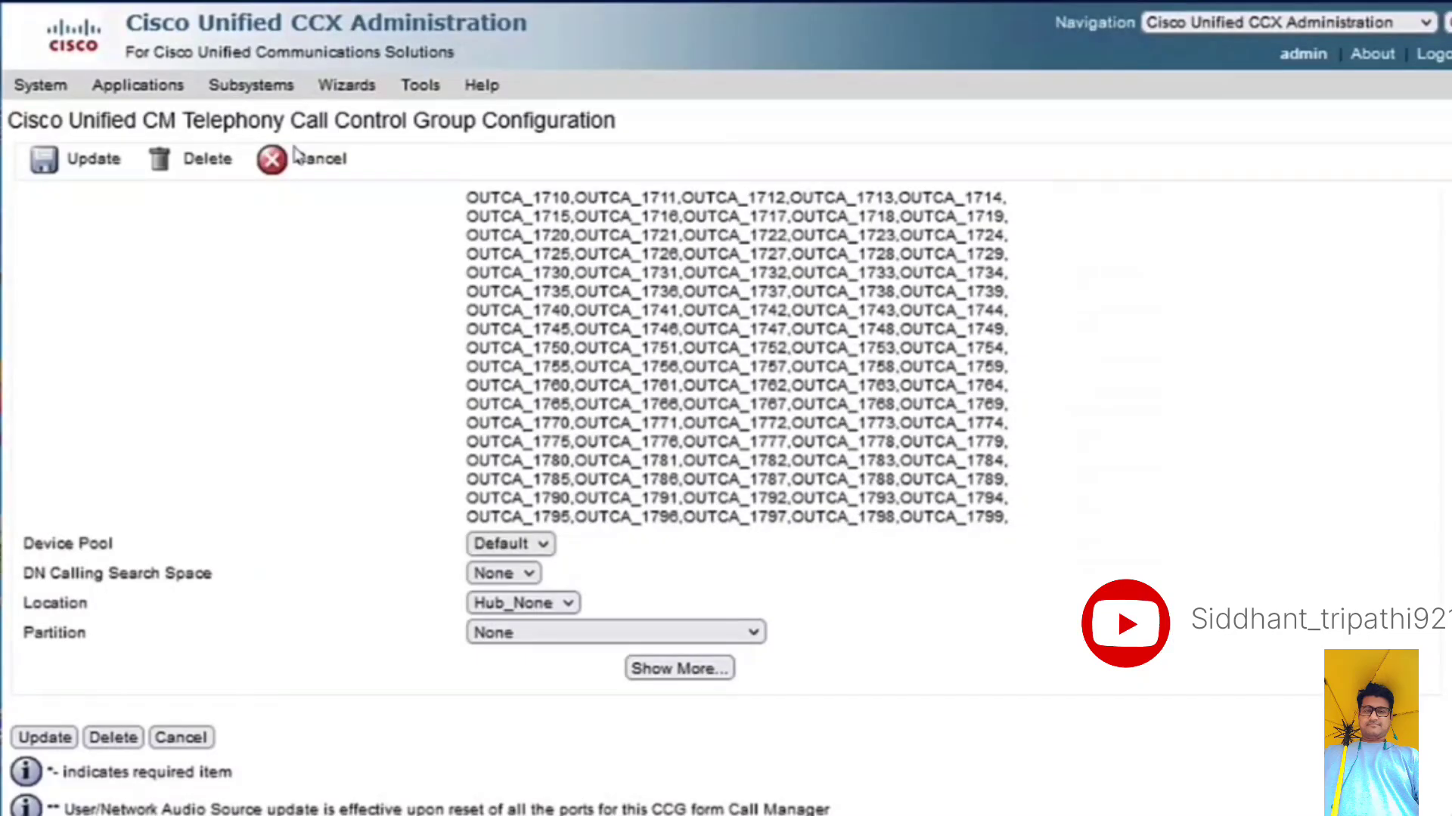
- Create a new RmCm contact service queue named Agent_Base_Progresive and proceed to its skill selection
{"action": "left_click", "coordinate": [259, 86]}
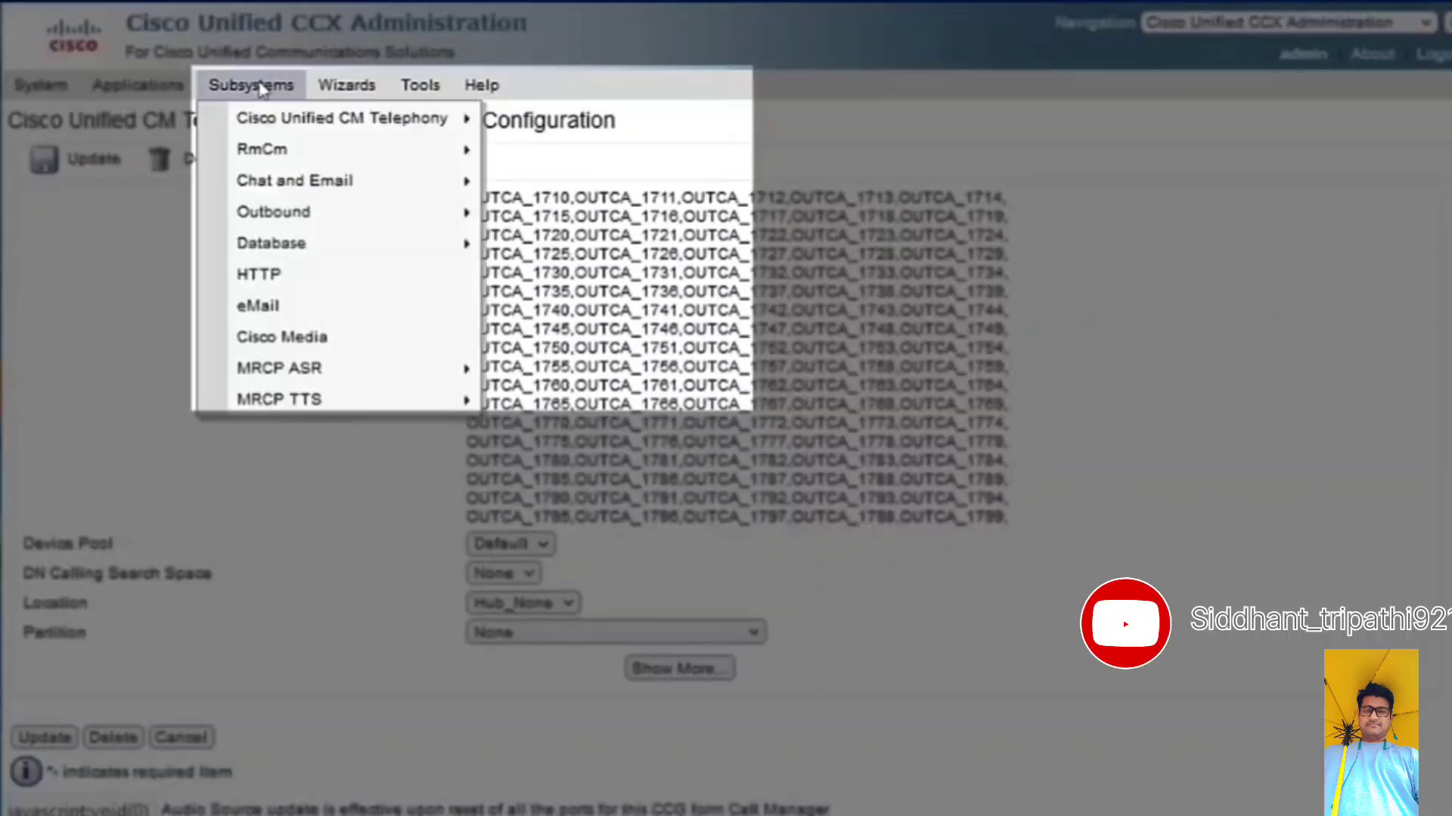
{"action": "mouse_move", "coordinate": [280, 149]}
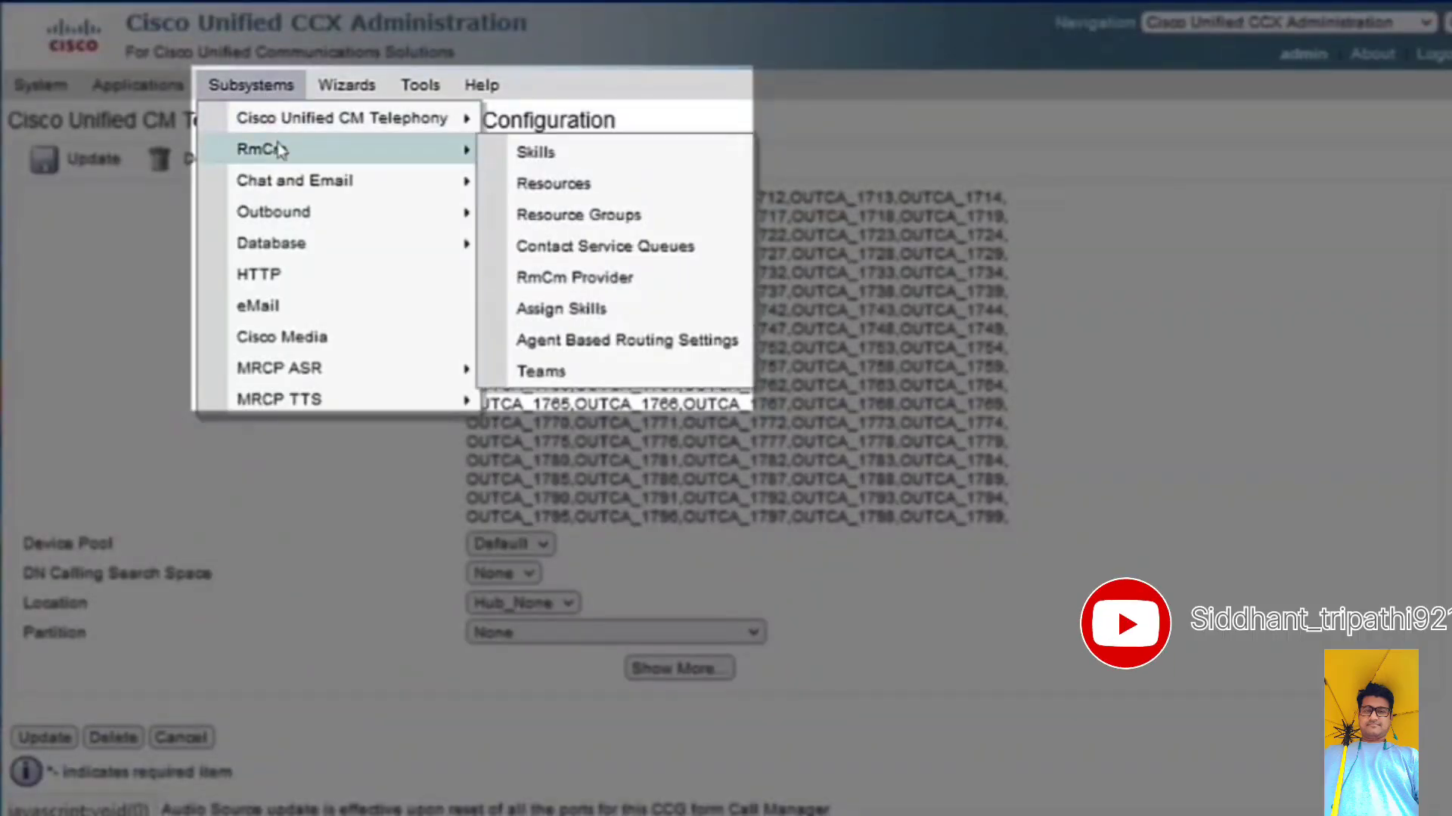
{"action": "left_click", "coordinate": [616, 248]}
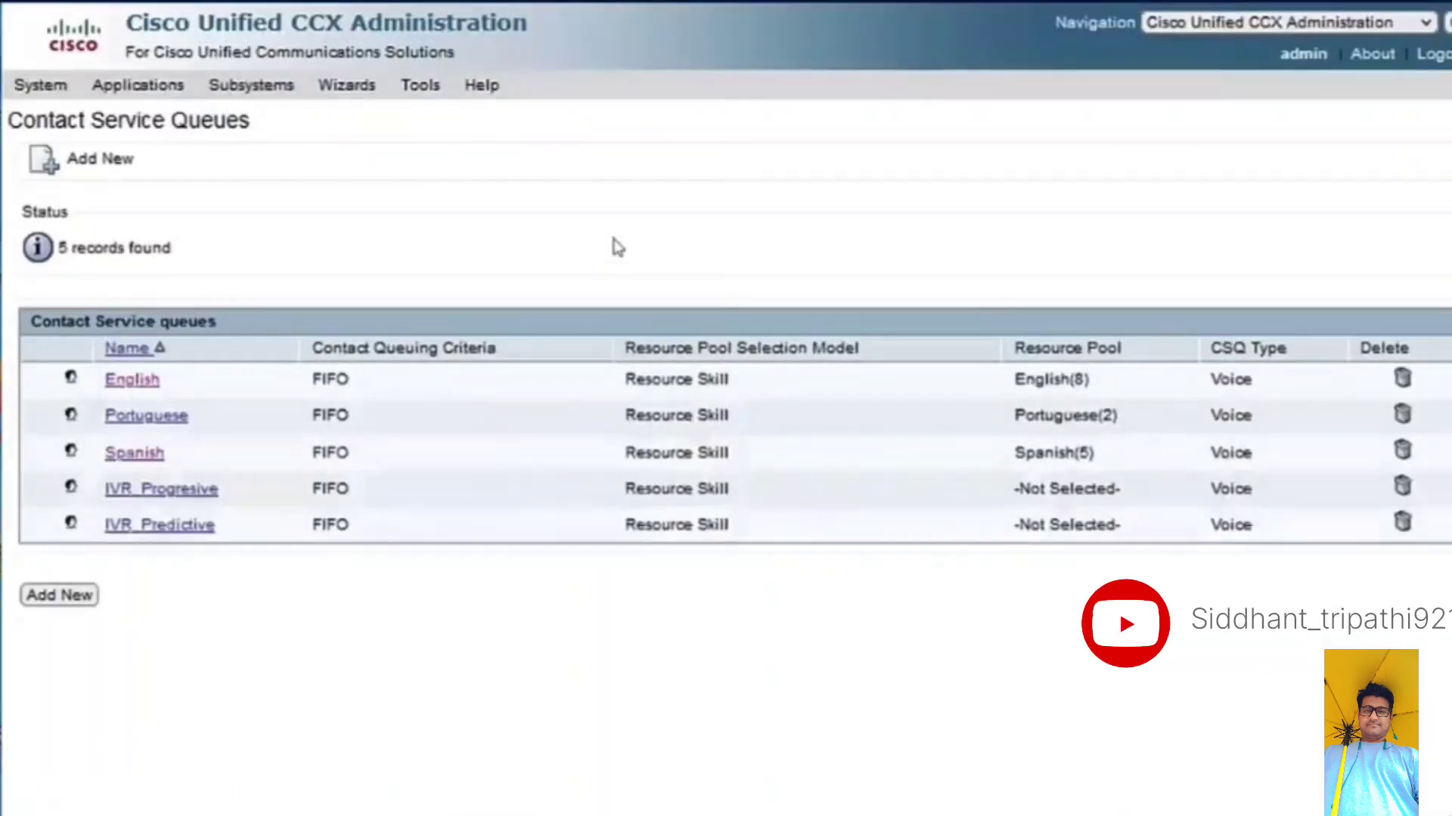
{"action": "left_click", "coordinate": [68, 168]}
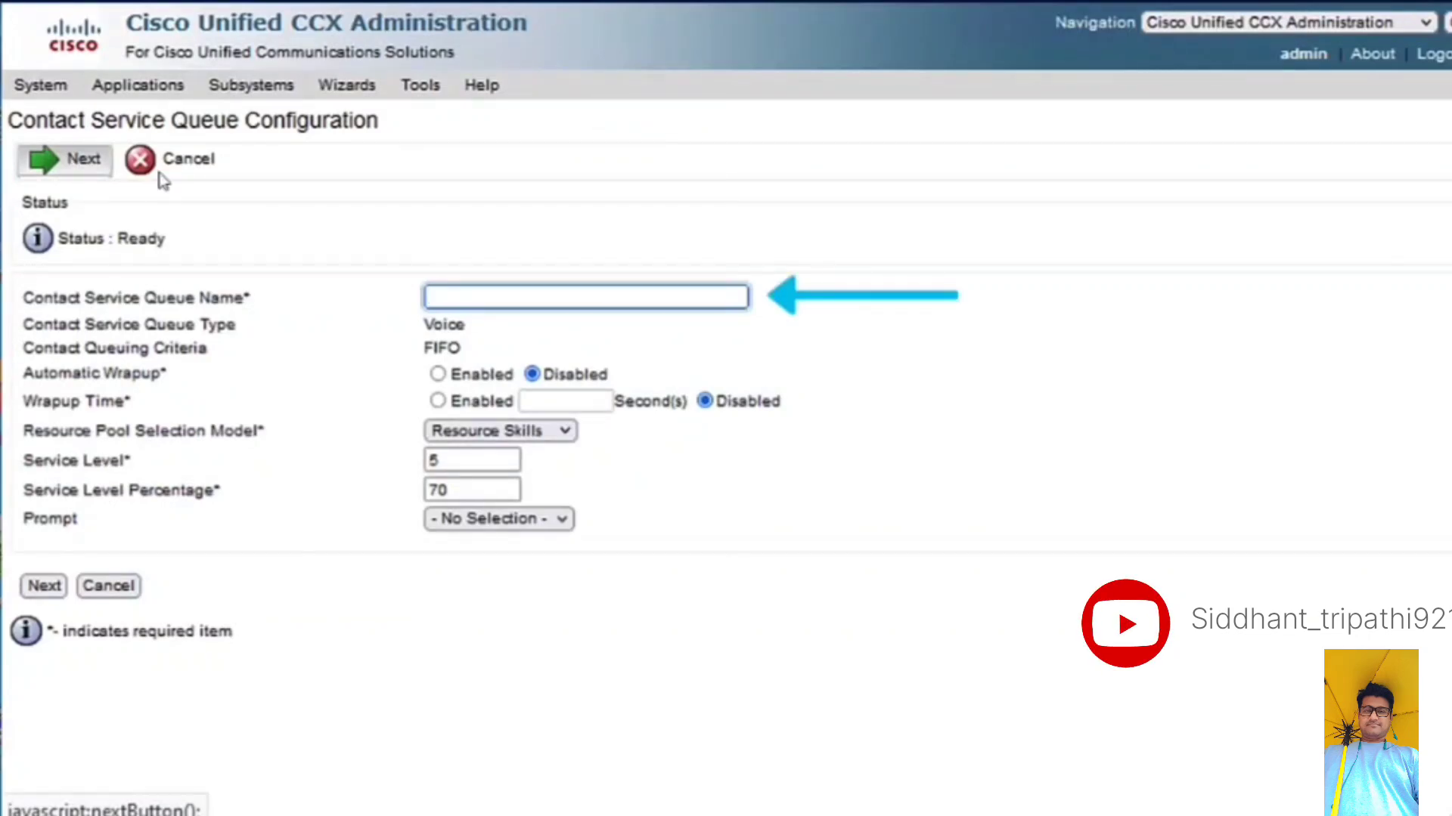
{"action": "type", "text": "A"}
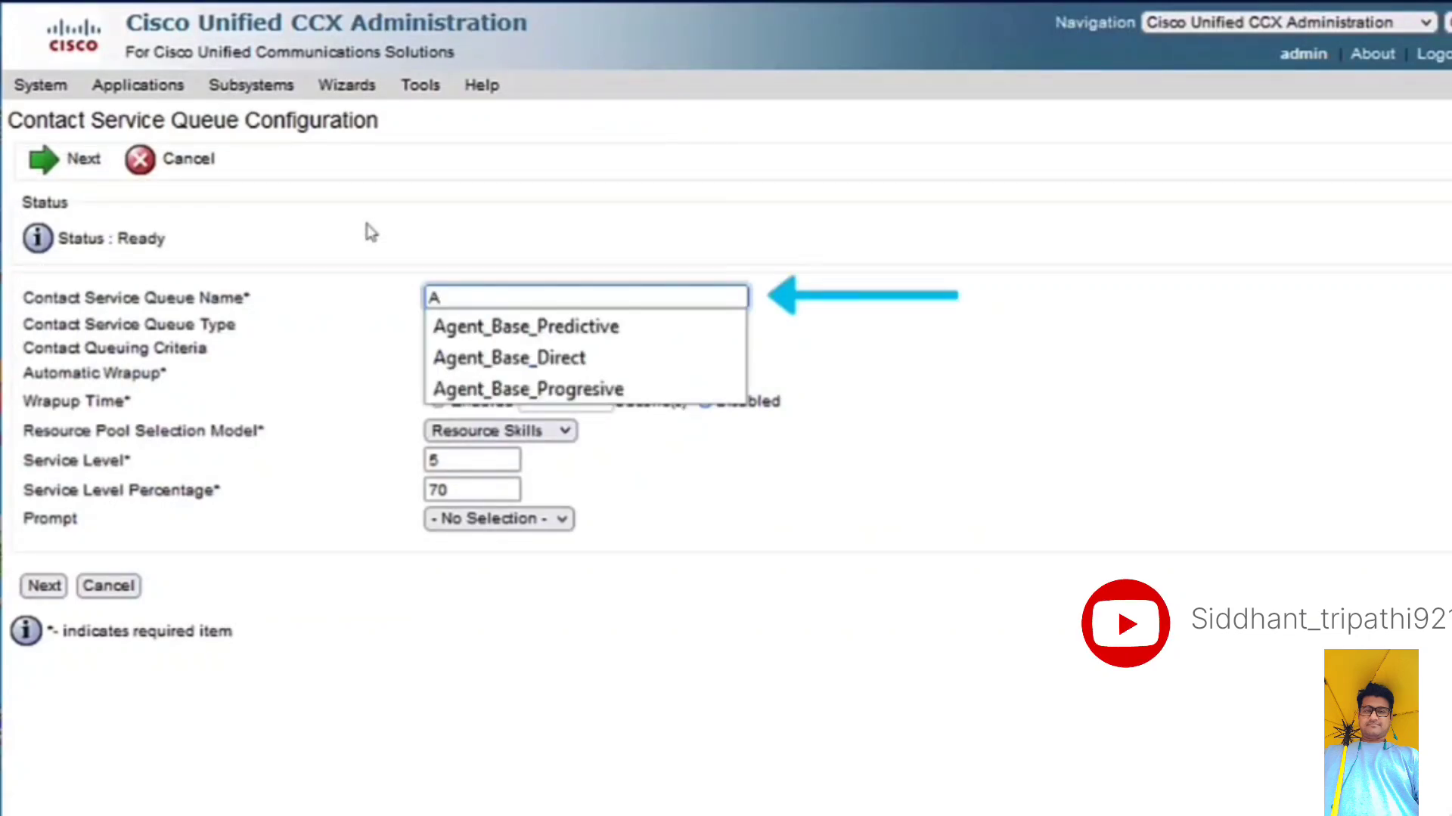
{"action": "left_click", "coordinate": [595, 392]}
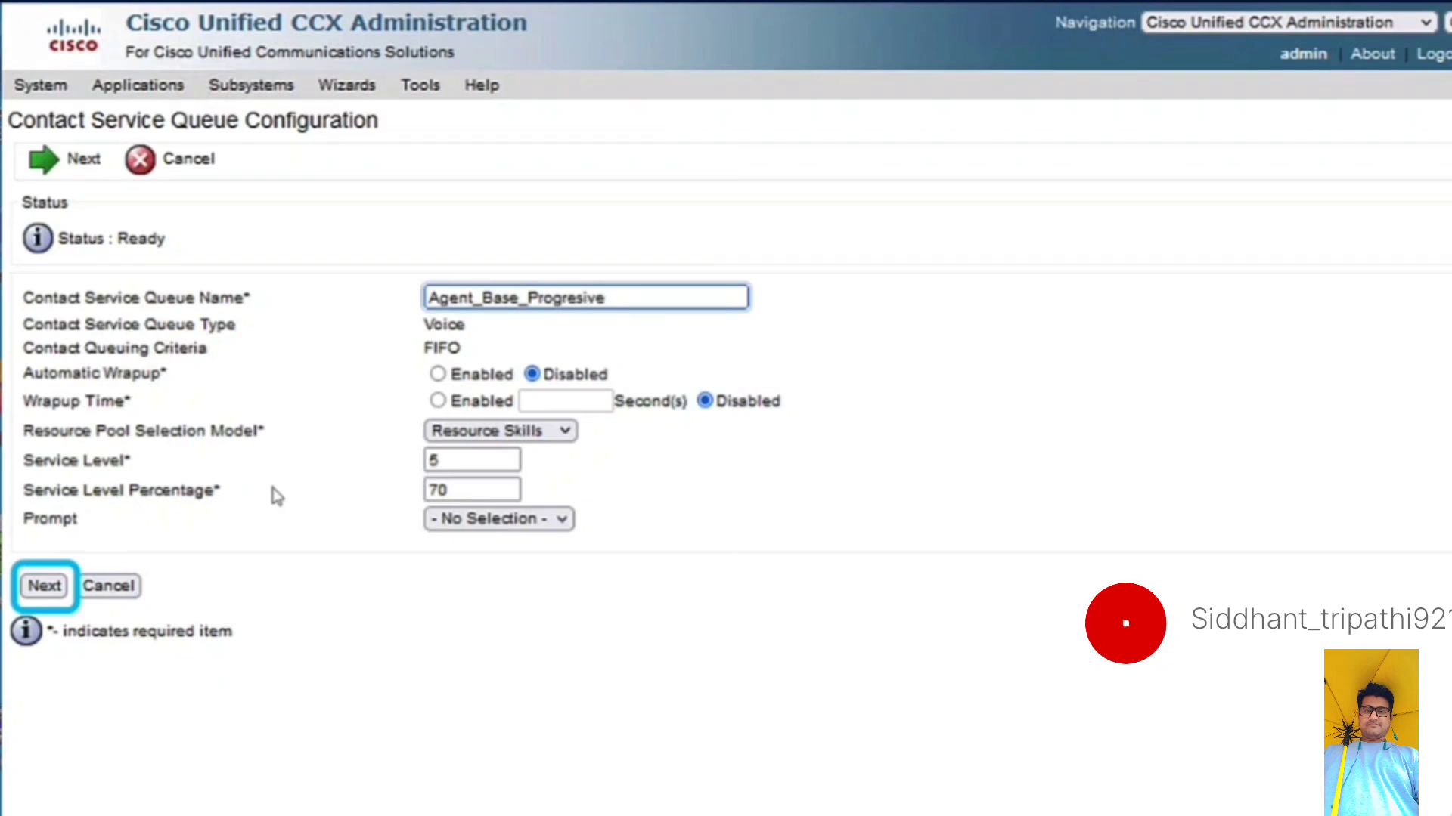
{"action": "left_click", "coordinate": [45, 587]}
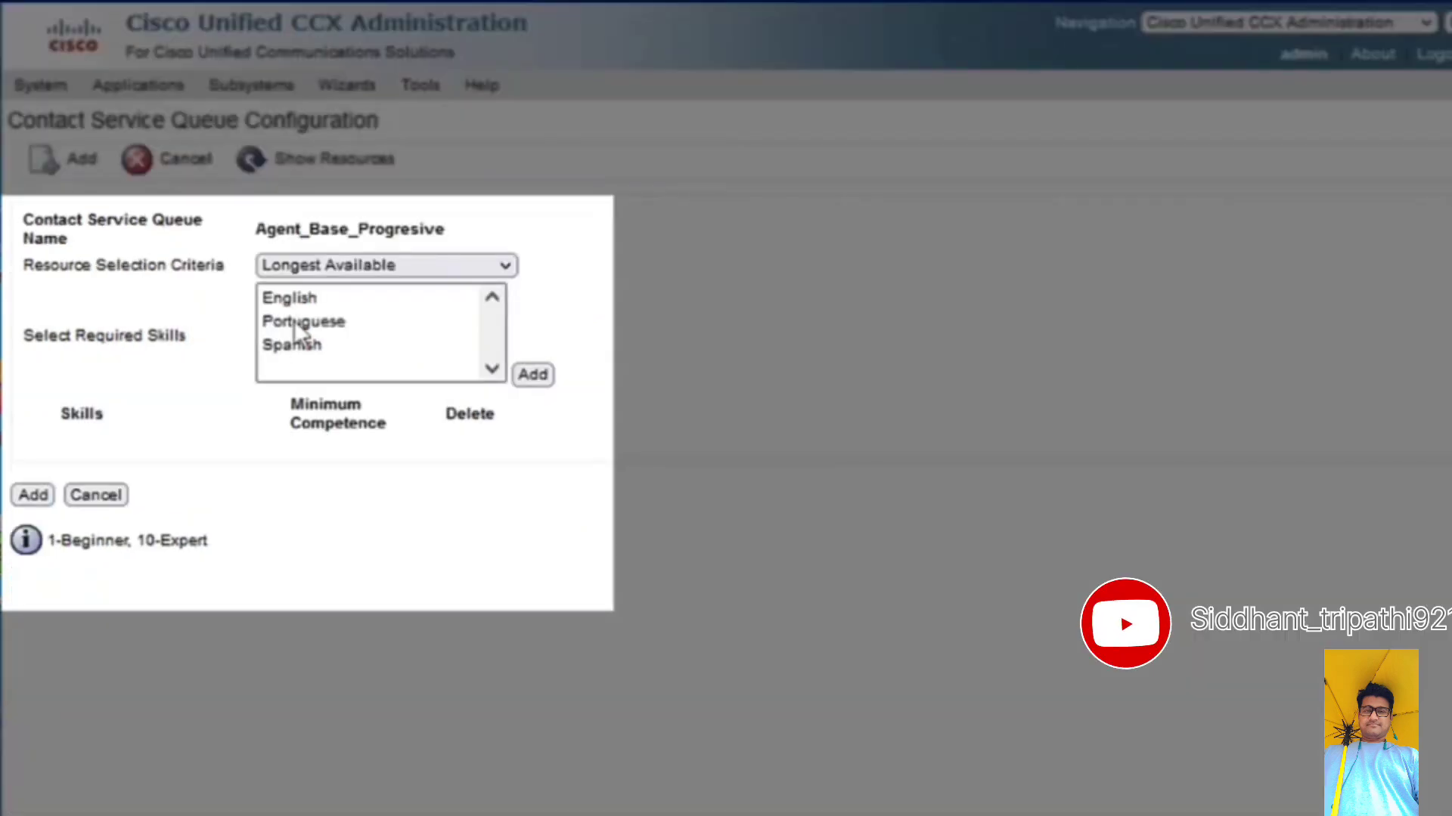
- Add English, Portuguese and Spanish as required skills of the Agent_Base_Progresive queue and save the queue
{"action": "left_click", "coordinate": [295, 299]}
{"action": "left_click", "coordinate": [533, 375]}
{"action": "left_click", "coordinate": [333, 321]}
{"action": "left_click", "coordinate": [533, 375]}
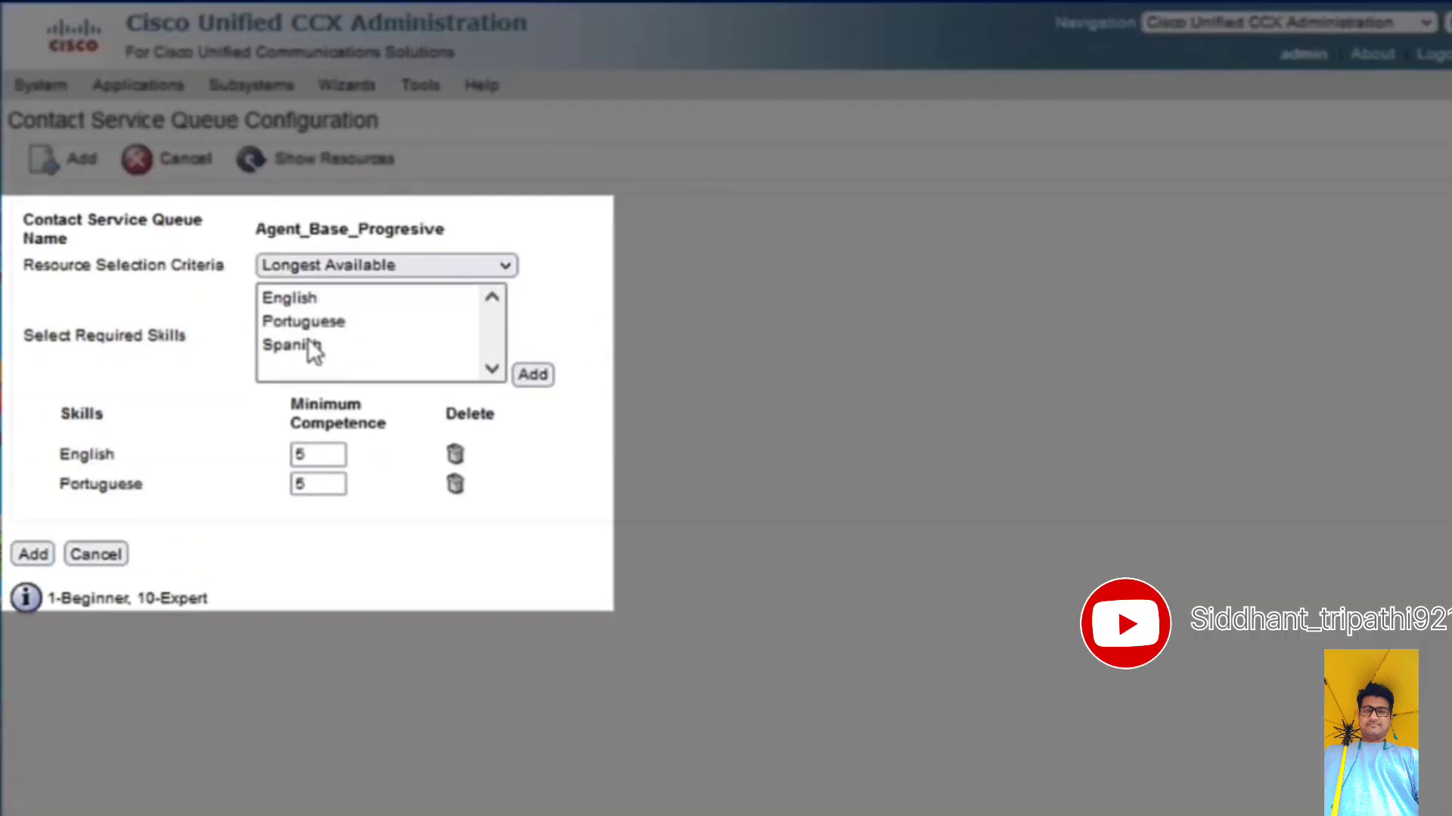
{"action": "left_click", "coordinate": [292, 346]}
{"action": "left_click", "coordinate": [533, 375]}
{"action": "left_click", "coordinate": [30, 587]}
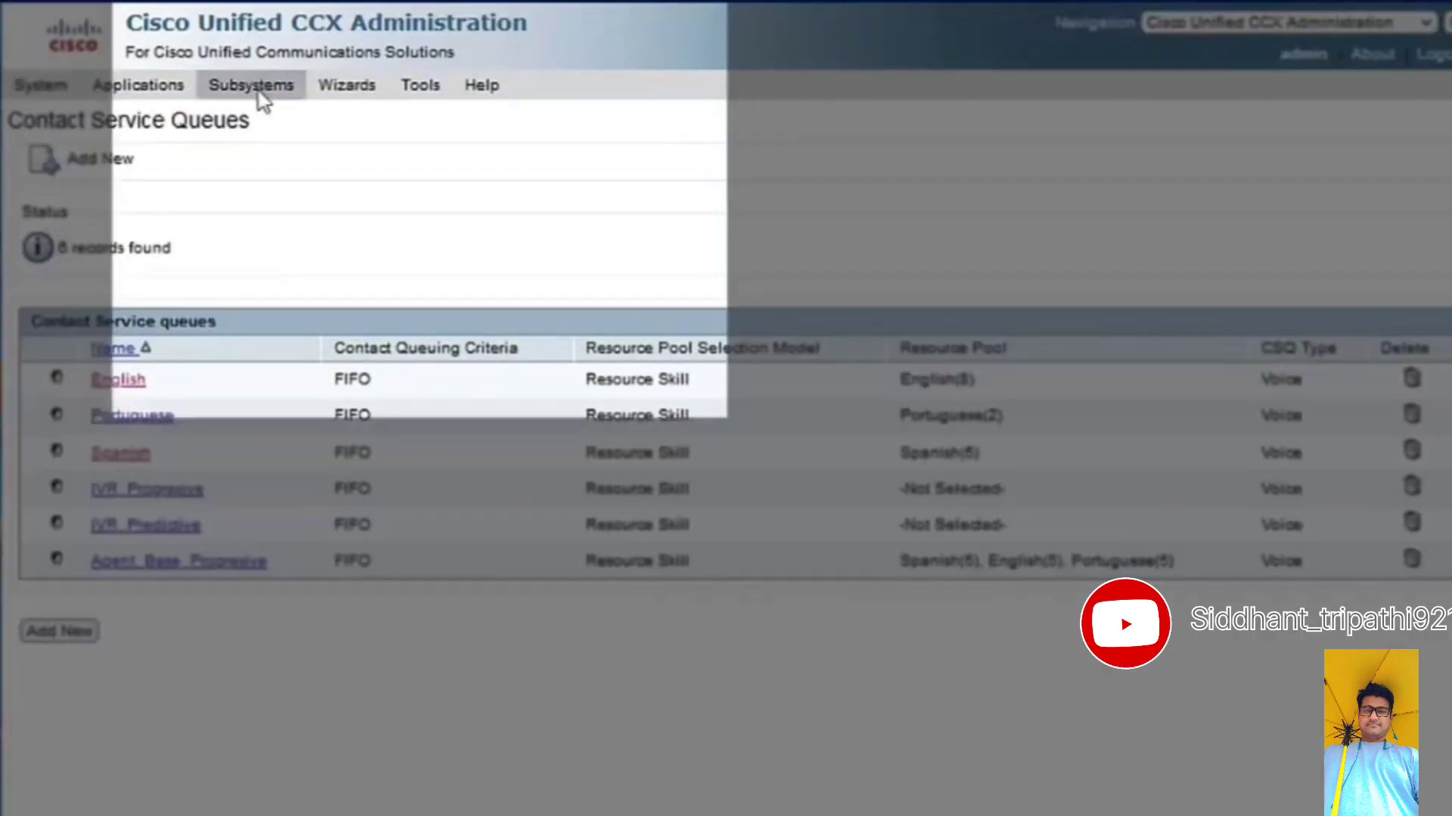
- In the Outbound general configuration, assign the Agent_Base_Progresive CSQ with 100% of logged-in agents for outbound, and update the settings
{"action": "mouse_move", "coordinate": [258, 92]}
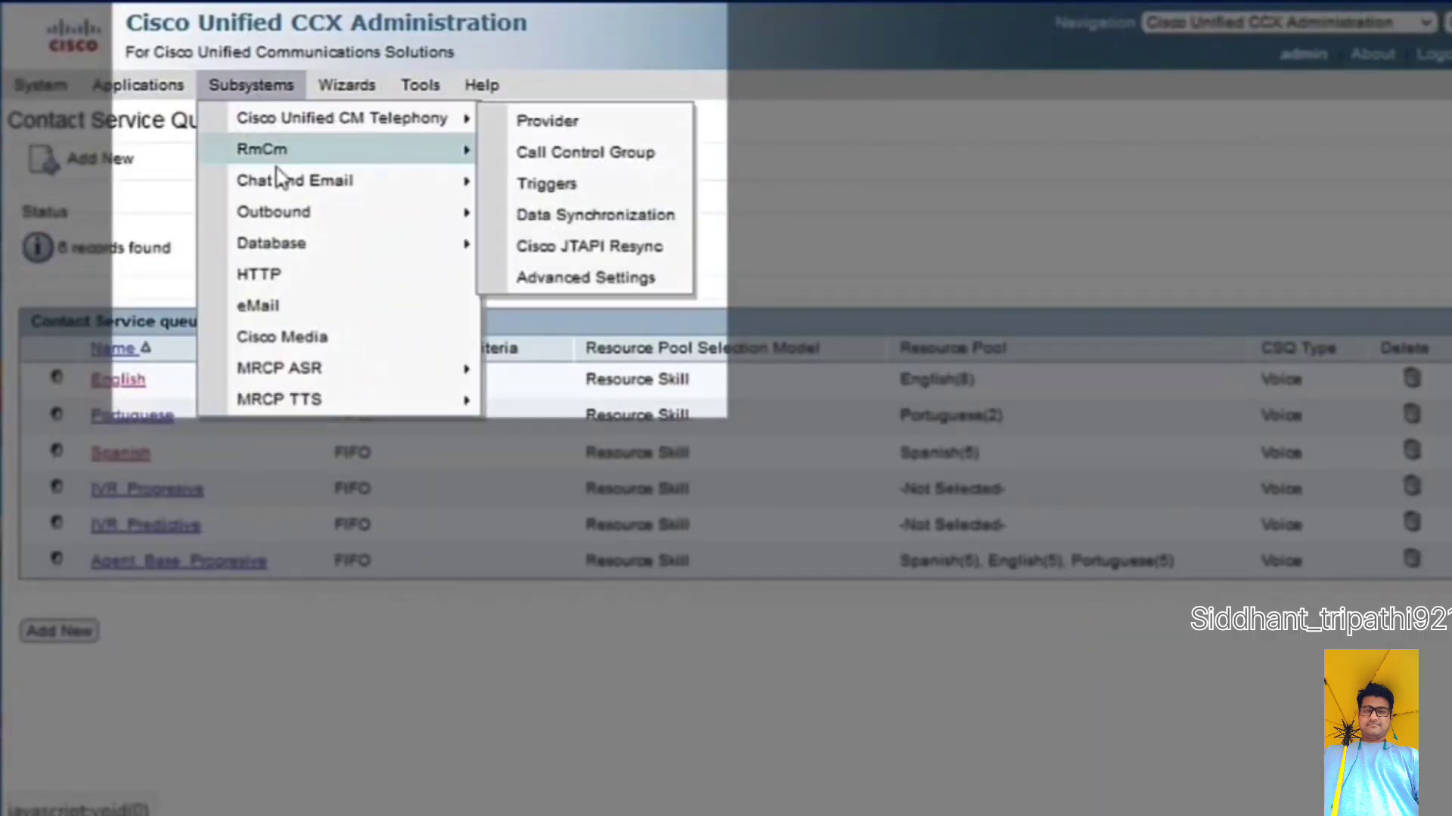
{"action": "mouse_move", "coordinate": [282, 219]}
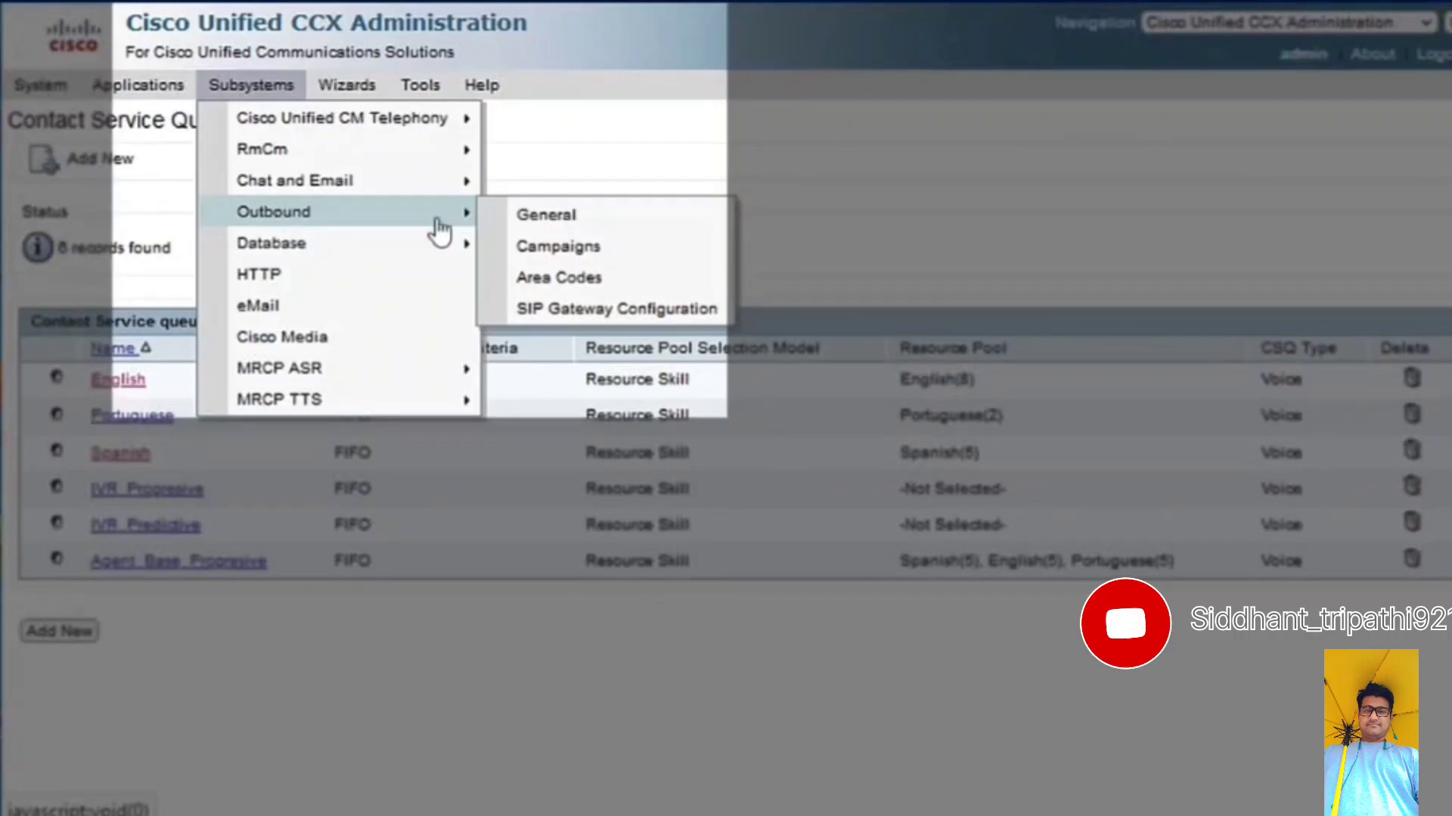
{"action": "left_click", "coordinate": [547, 216]}
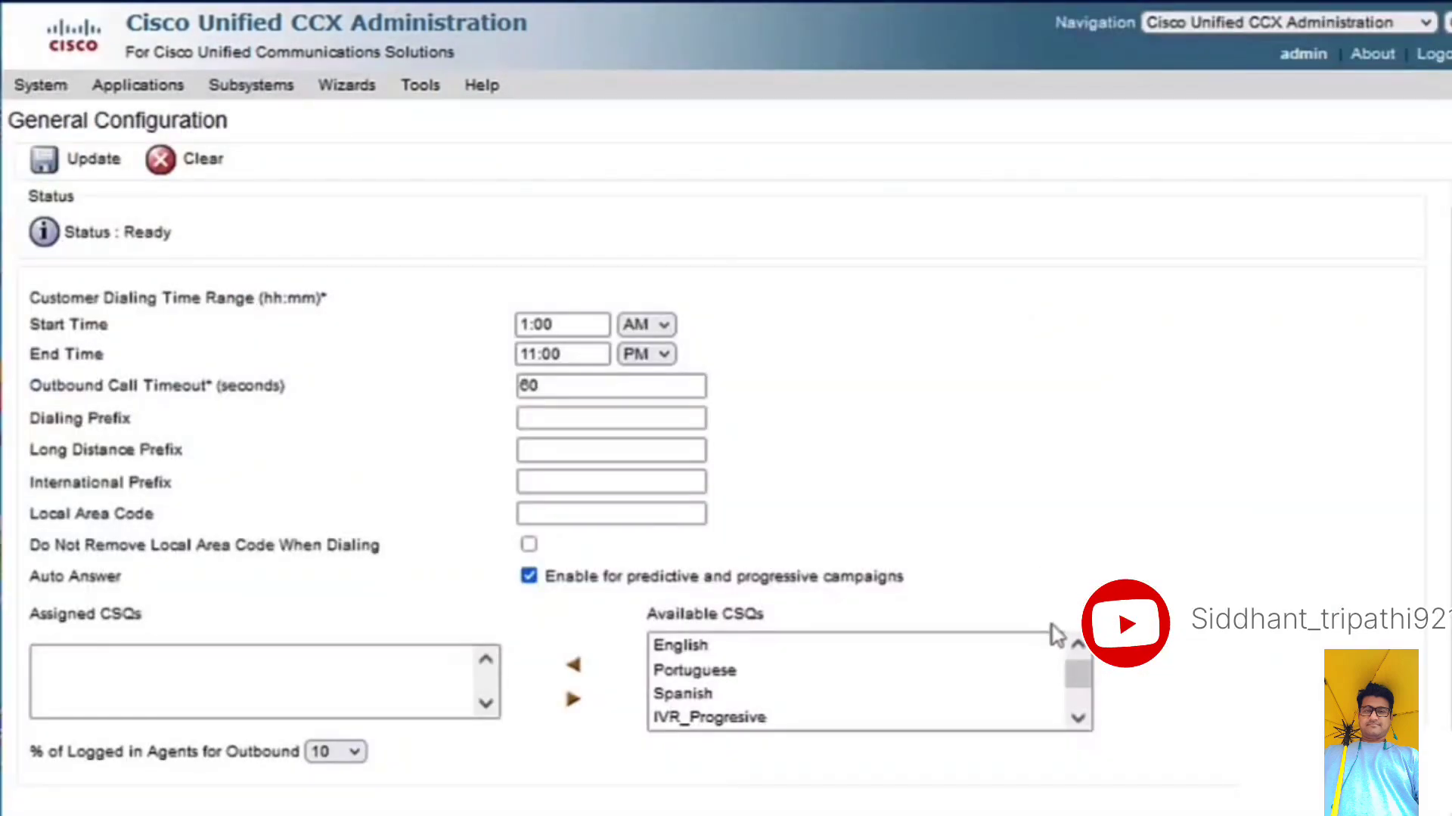
{"action": "left_click_drag", "start_coordinate": [1078, 673], "coordinate": [1080, 714]}
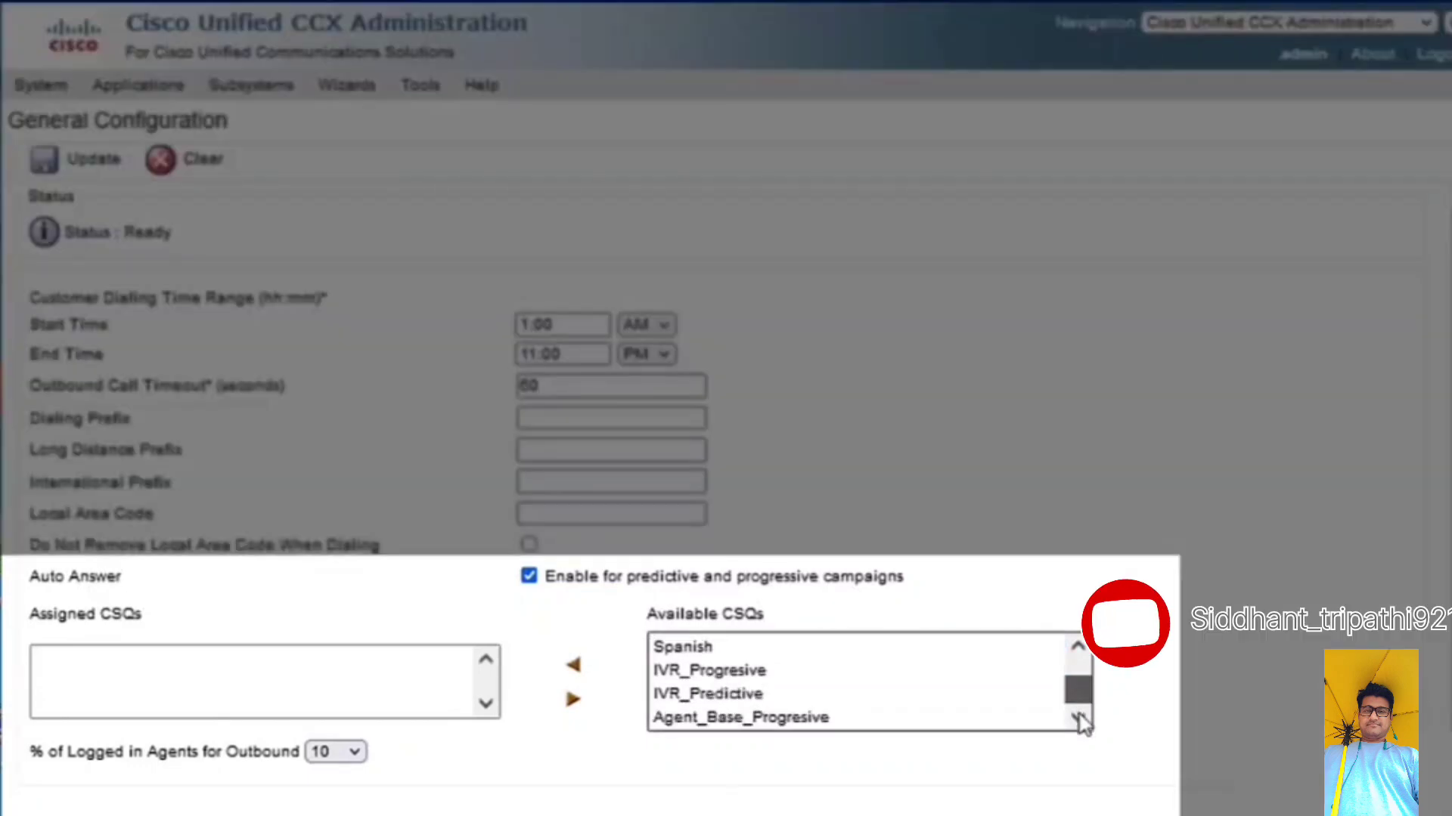
{"action": "left_click", "coordinate": [858, 702]}
{"action": "left_click", "coordinate": [833, 717]}
{"action": "left_click", "coordinate": [344, 751]}
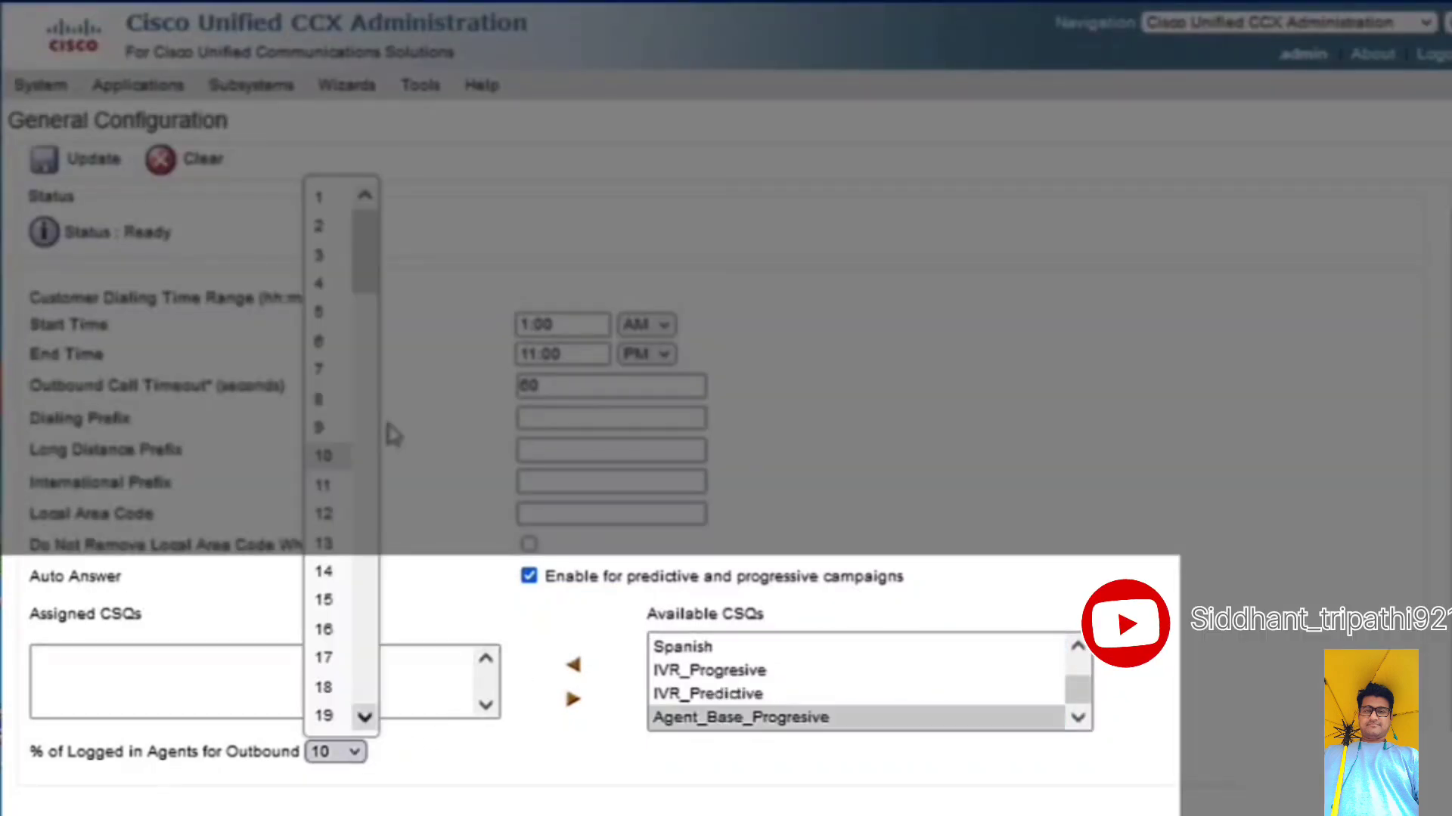
{"action": "scroll", "coordinate": [363, 575], "scroll_direction": "down", "scroll_amount": 20}
{"action": "left_click", "coordinate": [325, 716]}
{"action": "left_click", "coordinate": [573, 665]}
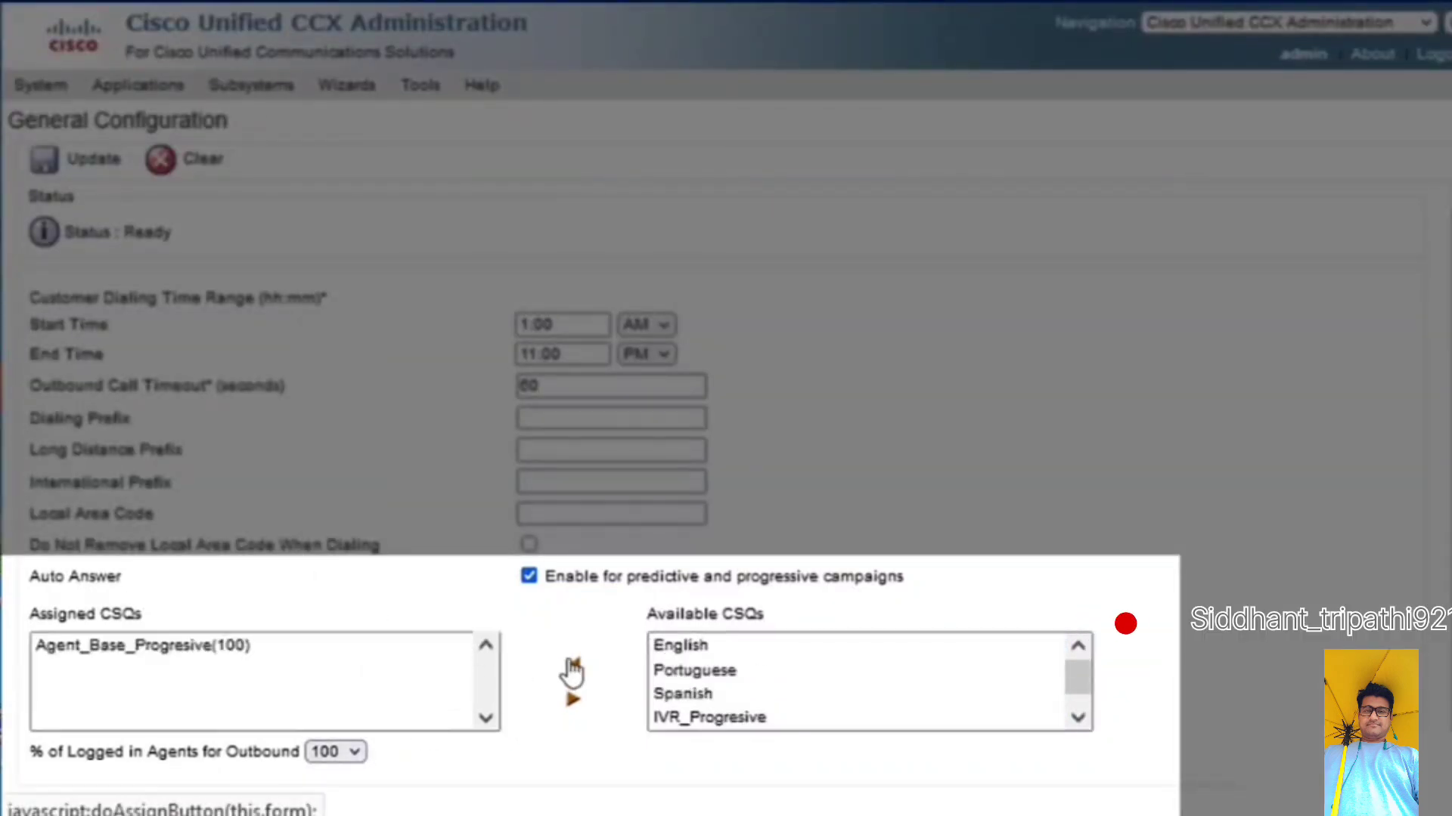
{"action": "scroll", "coordinate": [388, 784], "scroll_direction": "down", "scroll_amount": 1}
{"action": "left_click", "coordinate": [46, 792]}
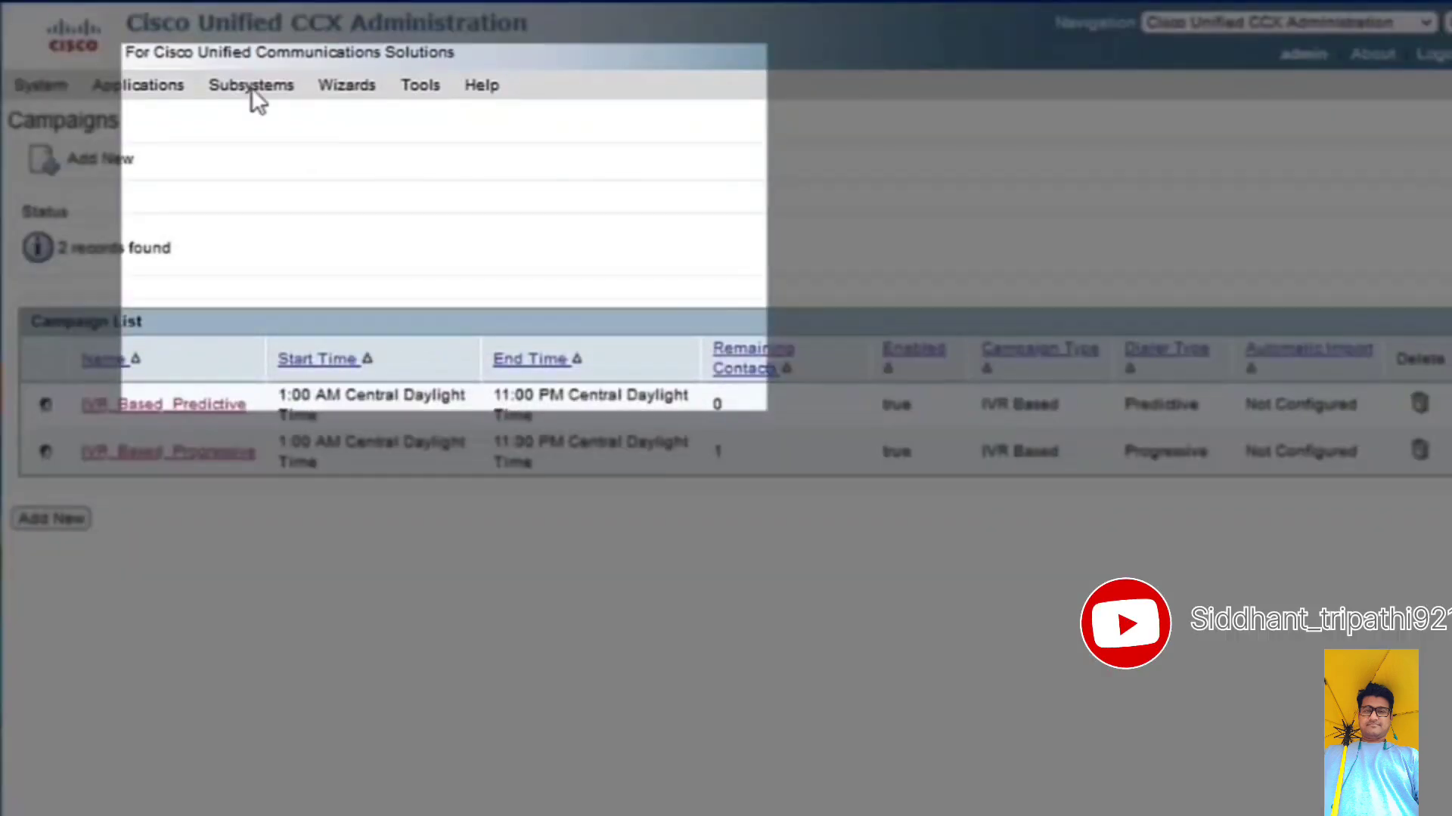
- Start a new outbound campaign with campaign type Agent Based and dialer type Progressive, and proceed to its configuration
{"action": "left_click", "coordinate": [251, 85]}
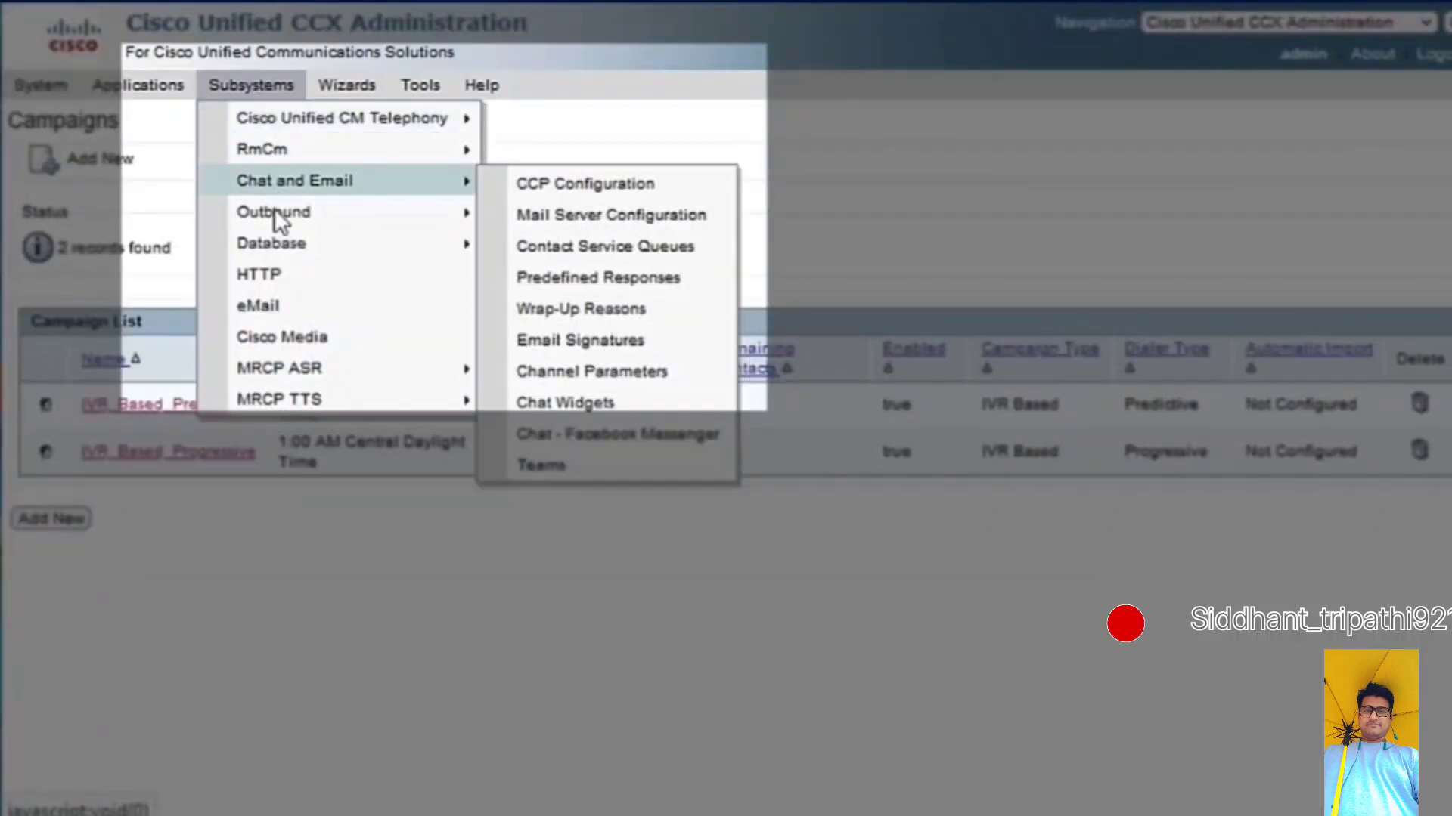
{"action": "mouse_move", "coordinate": [274, 212]}
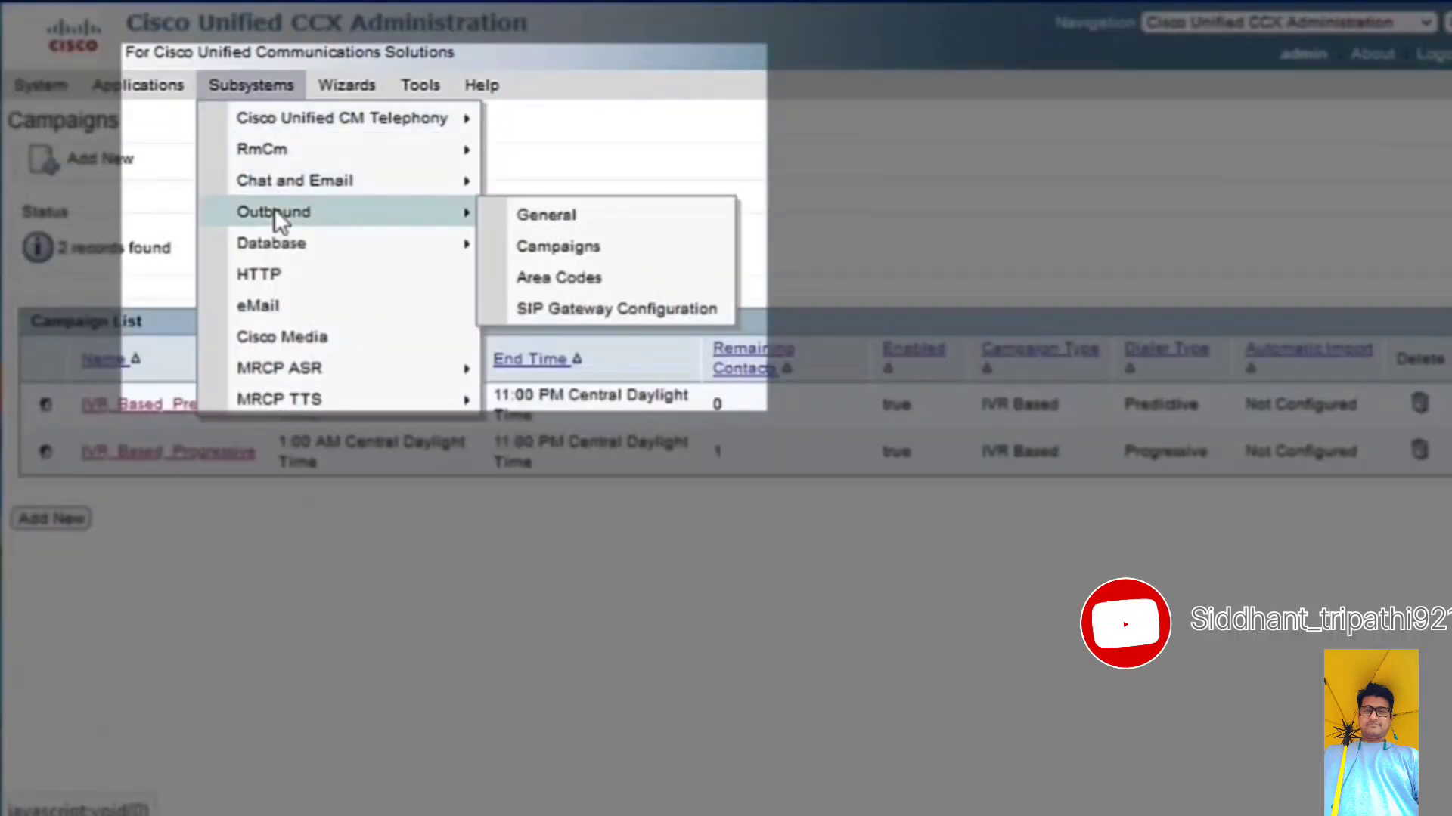
{"action": "left_click", "coordinate": [570, 245]}
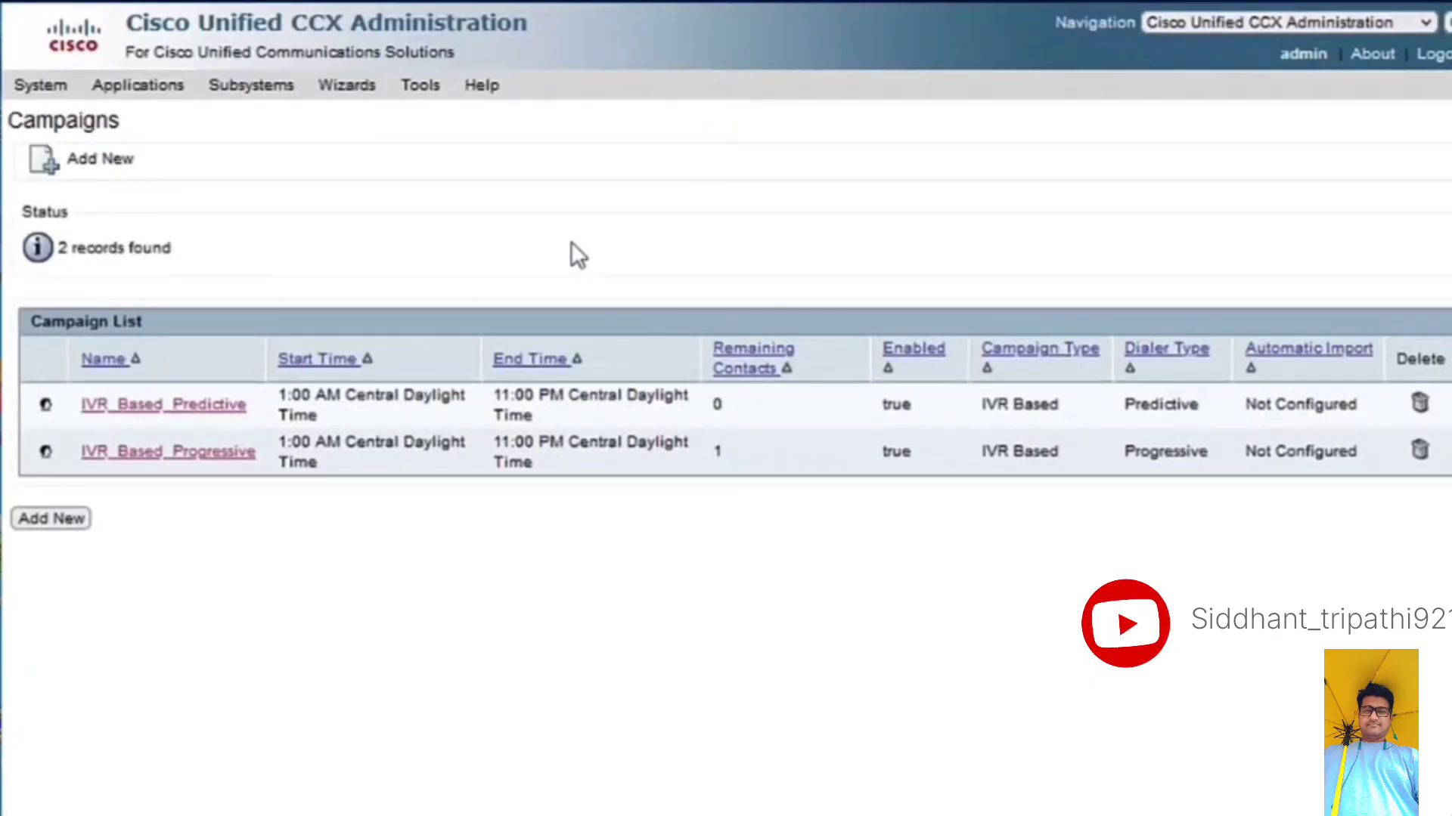
{"action": "left_click", "coordinate": [88, 171]}
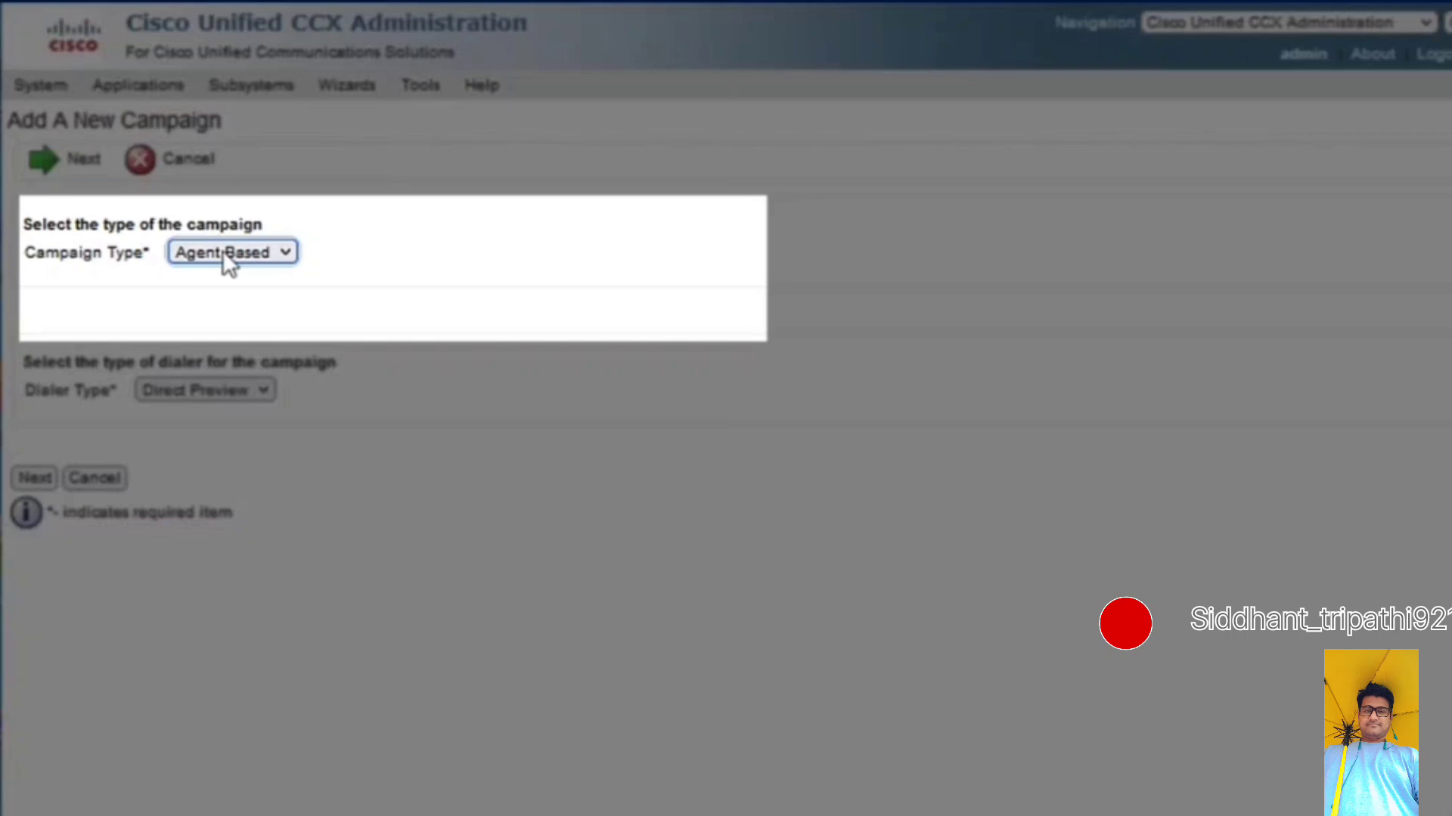
{"action": "left_click", "coordinate": [222, 251]}
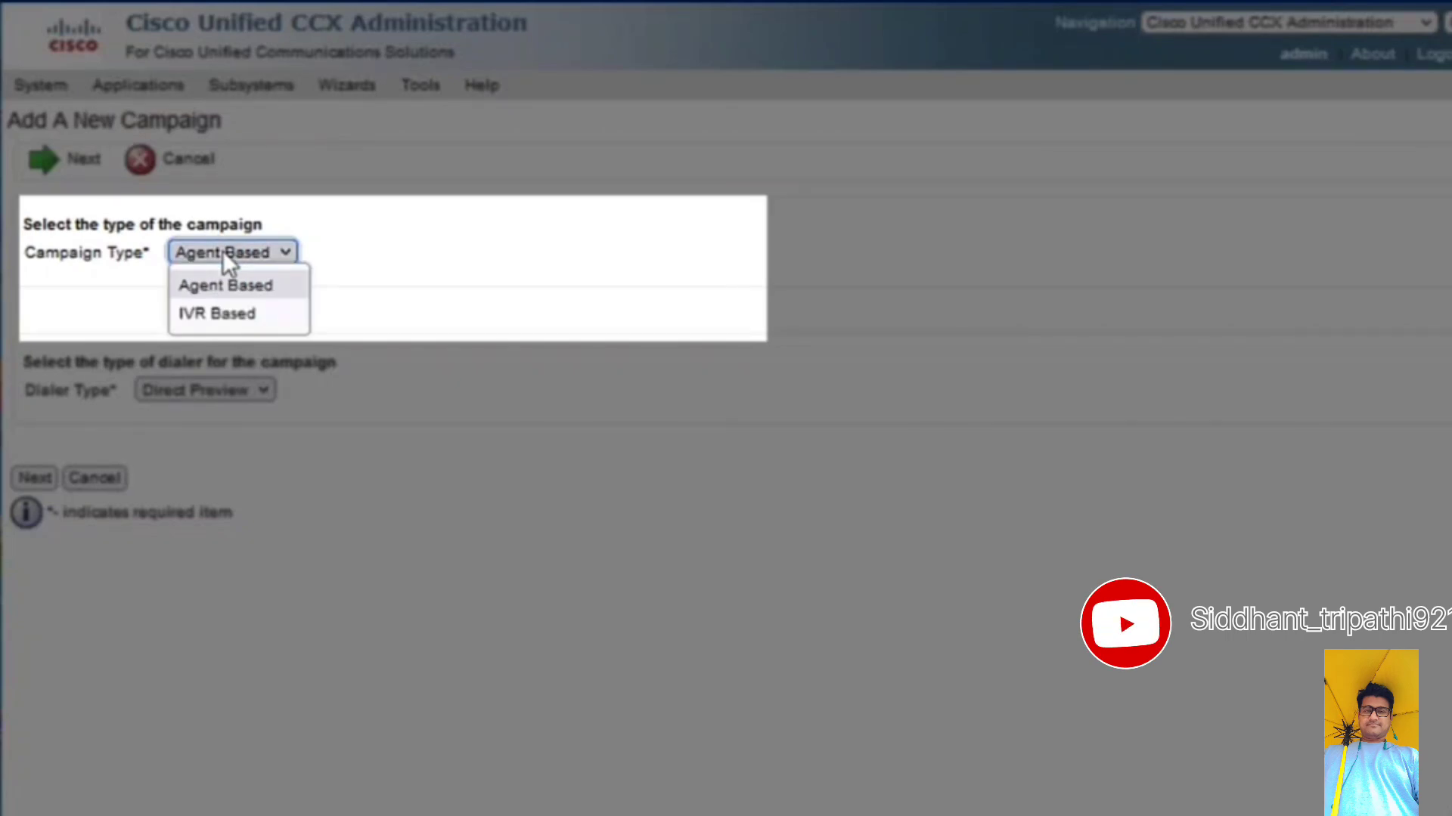
{"action": "left_click", "coordinate": [355, 250]}
{"action": "left_click", "coordinate": [239, 398]}
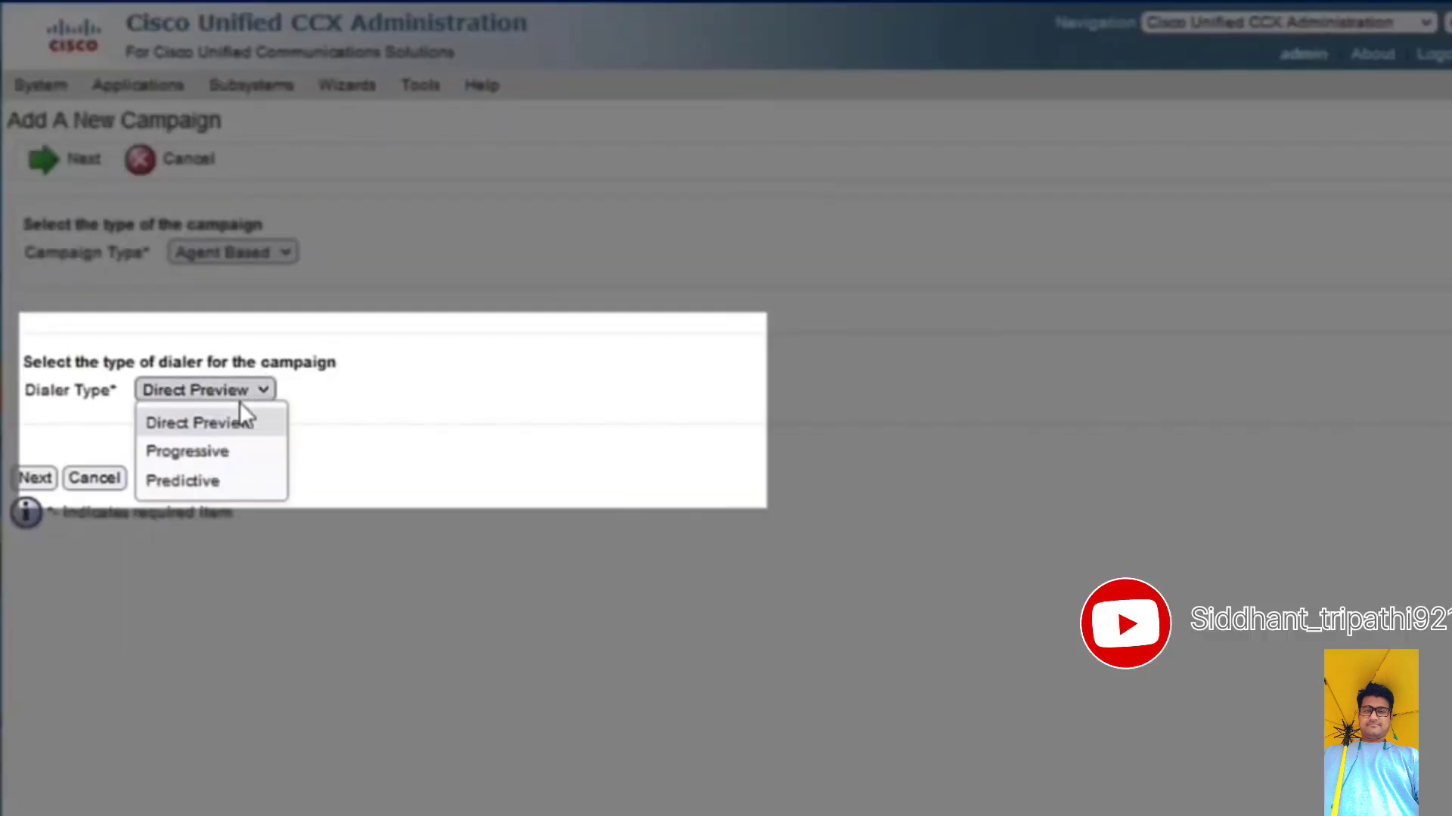
{"action": "left_click", "coordinate": [222, 449]}
{"action": "left_click", "coordinate": [34, 478]}
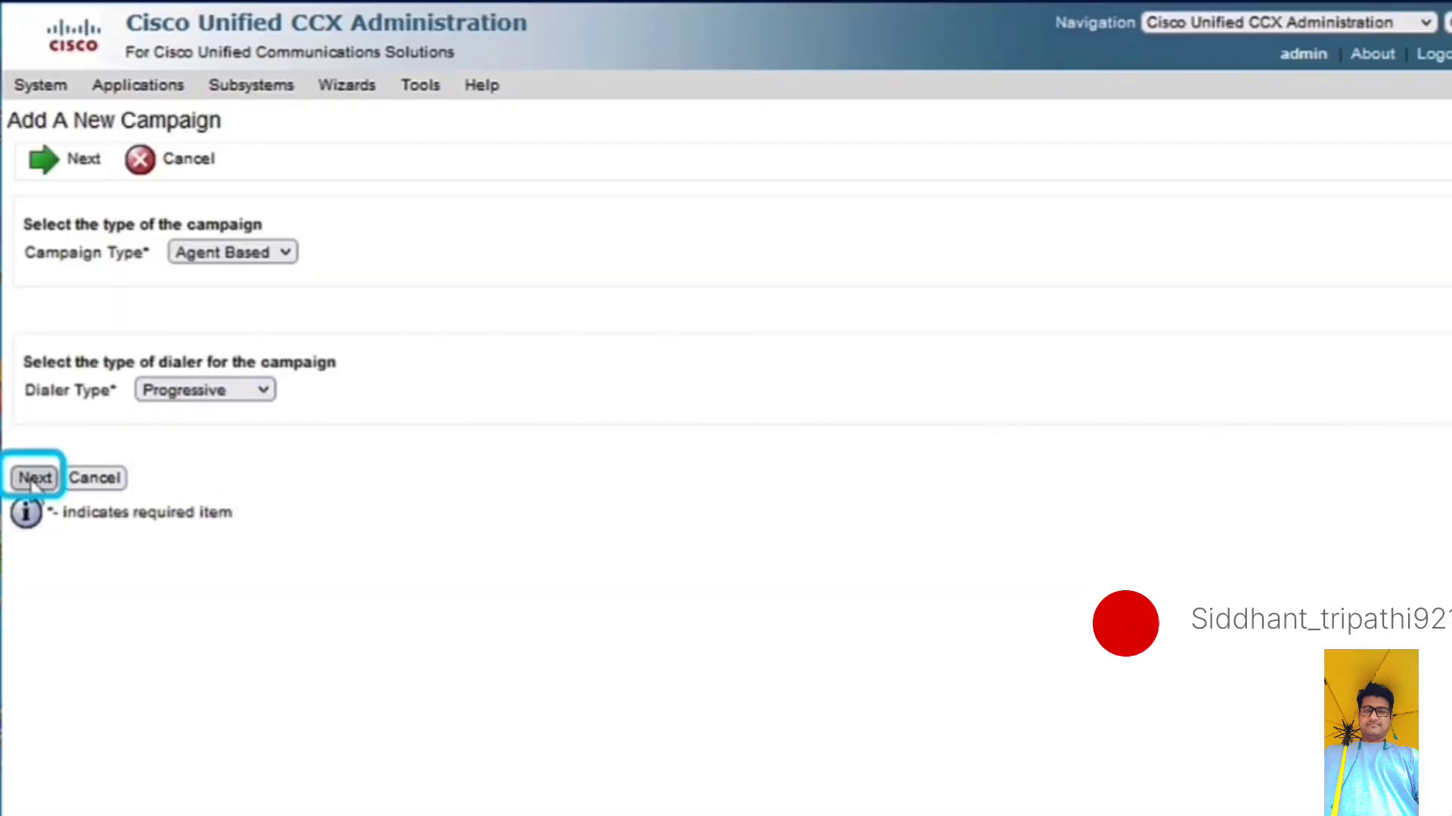
- Name the campaign AgentBased_Progressive, enable it, and enter AgentBased_Progressive as its description
{"action": "left_click", "coordinate": [559, 407]}
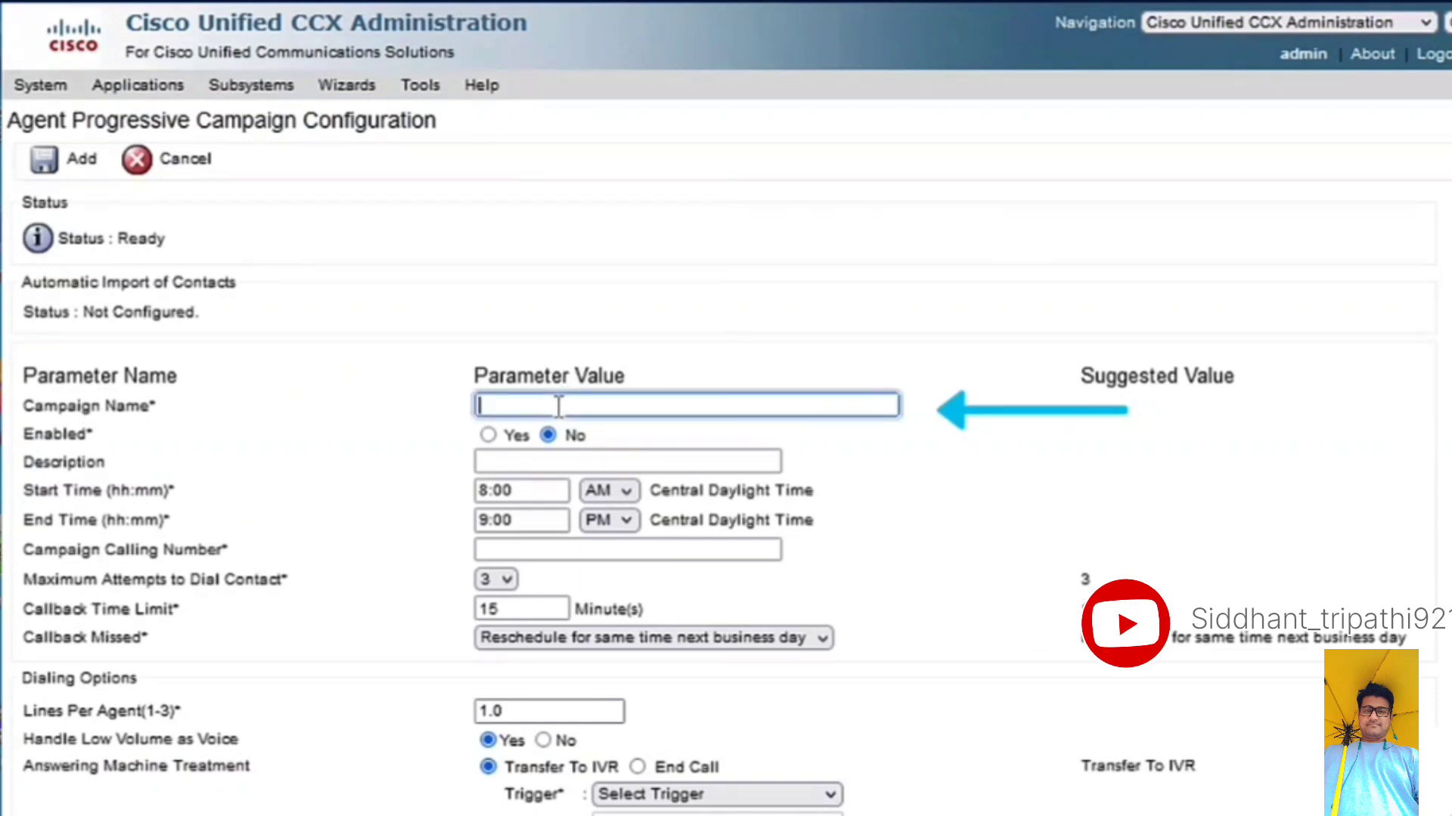
{"action": "type", "text": "Agen"}
{"action": "left_click", "coordinate": [574, 466]}
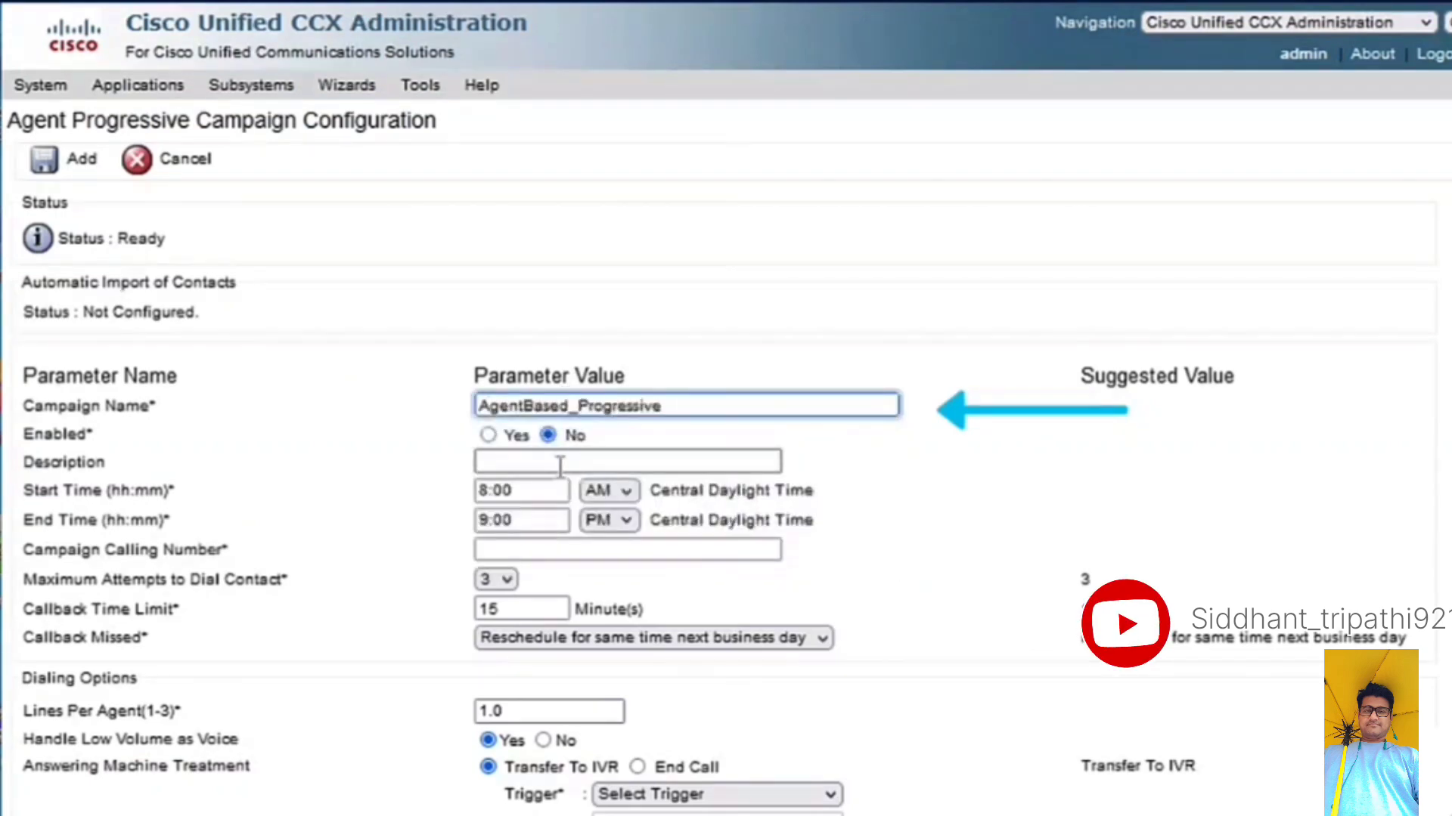
{"action": "left_click", "coordinate": [489, 437]}
{"action": "left_click", "coordinate": [499, 461]}
{"action": "type", "text": "Agen"}
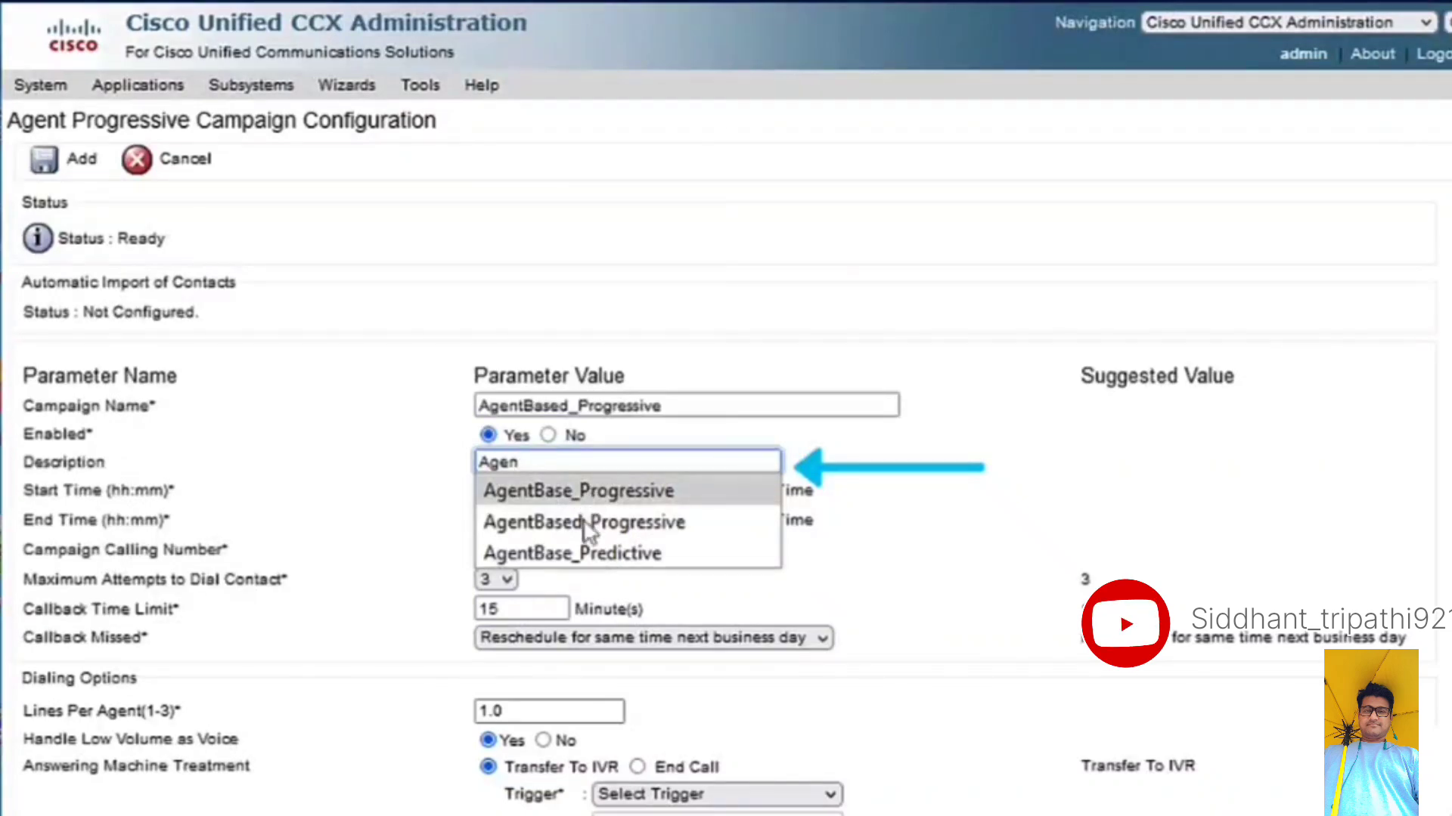
{"action": "left_click", "coordinate": [586, 524]}
- Set the campaign's start time to 1:00 AM and end time to 11:00 PM, and enter the campaign calling number
{"action": "left_click", "coordinate": [481, 490]}
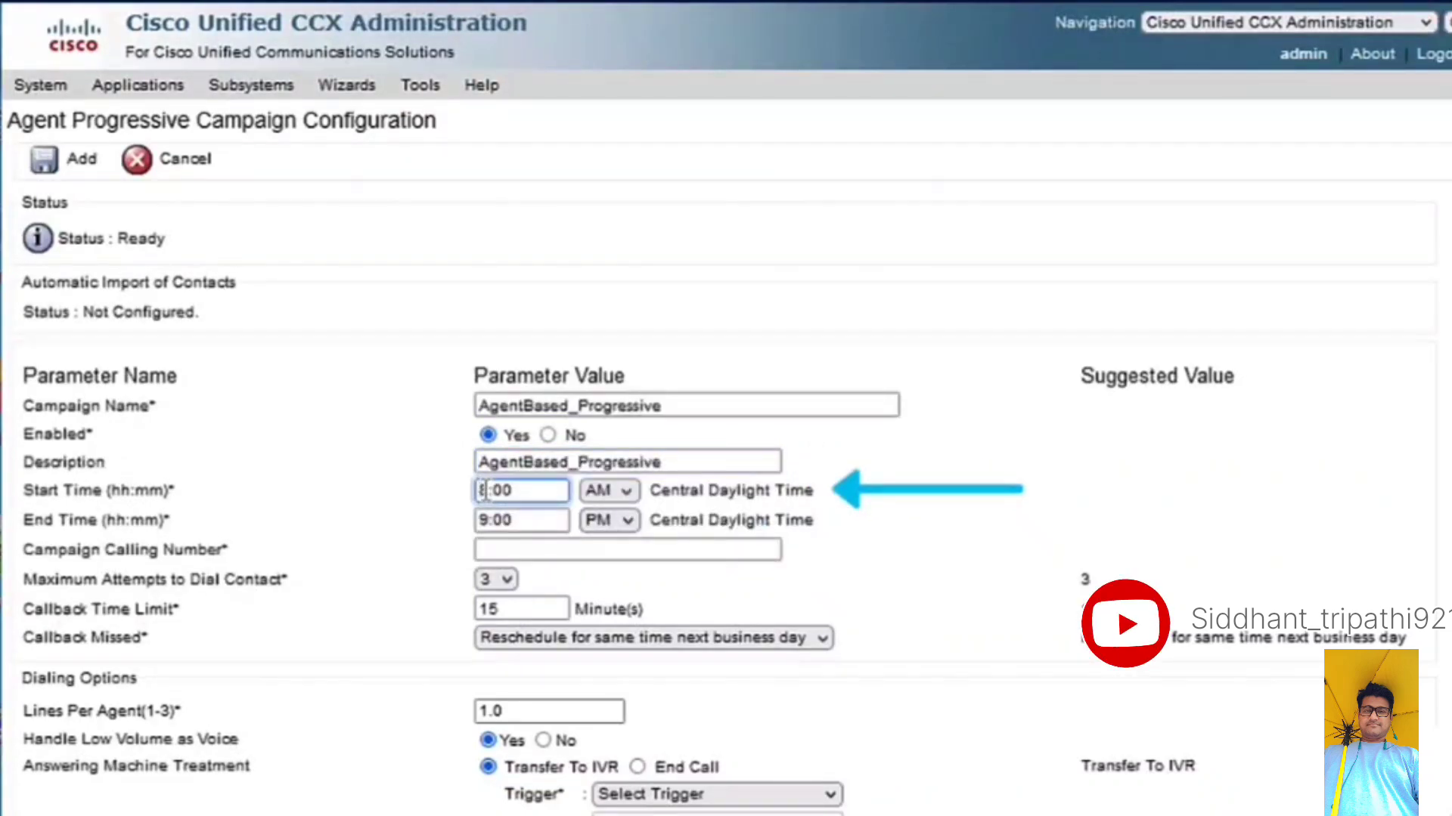
{"action": "key", "text": "BackSpace"}
{"action": "type", "text": "1"}
{"action": "left_click_drag", "start_coordinate": [432, 509], "coordinate": [489, 520]}
{"action": "left_click", "coordinate": [489, 519]}
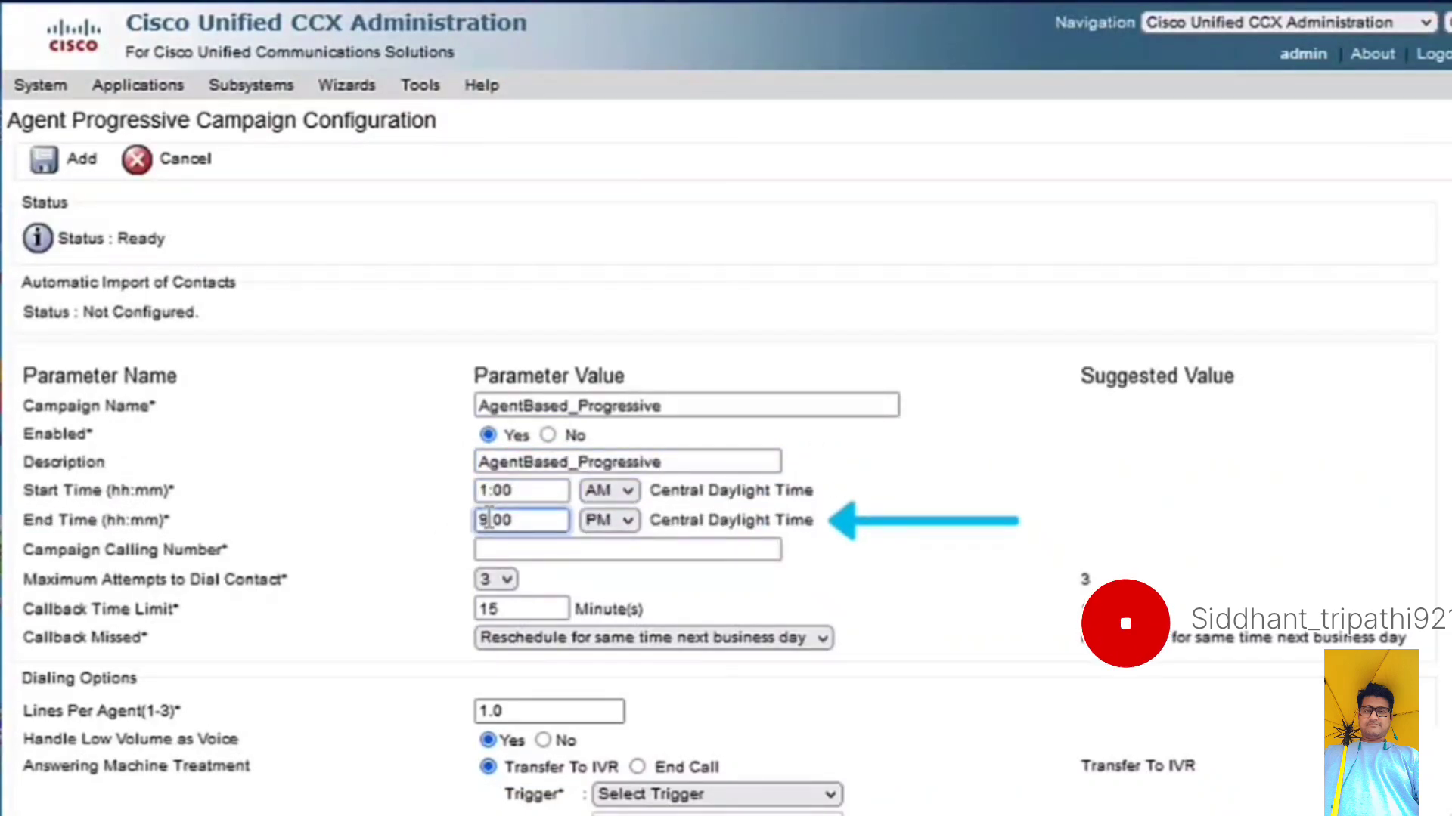
{"action": "key", "text": "BackSpace"}
{"action": "type", "text": "11"}
{"action": "left_click", "coordinate": [505, 548]}
{"action": "left_click", "coordinate": [550, 550]}
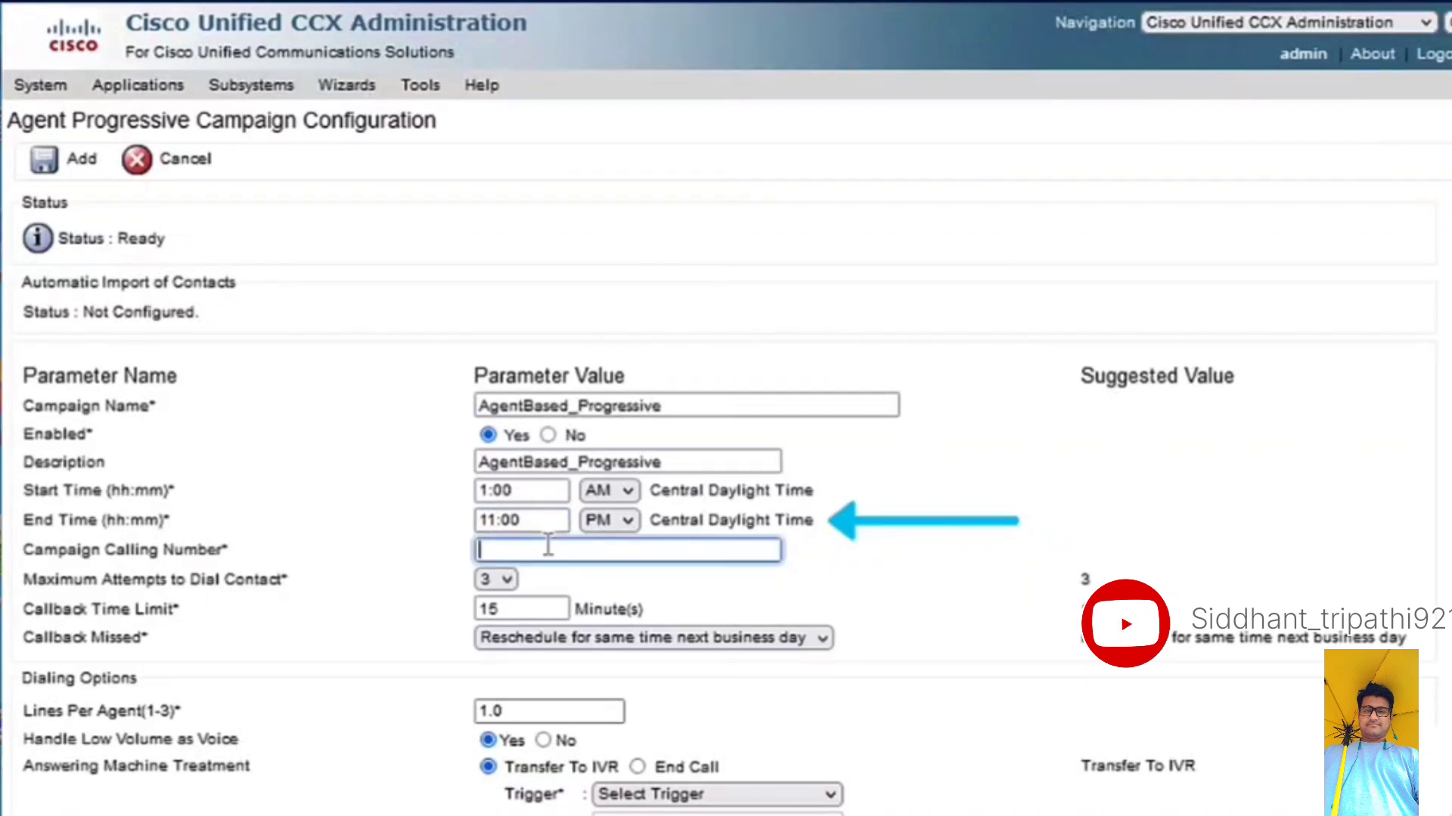
{"action": "type", "text": "5"}
{"action": "left_click", "coordinate": [538, 568]}
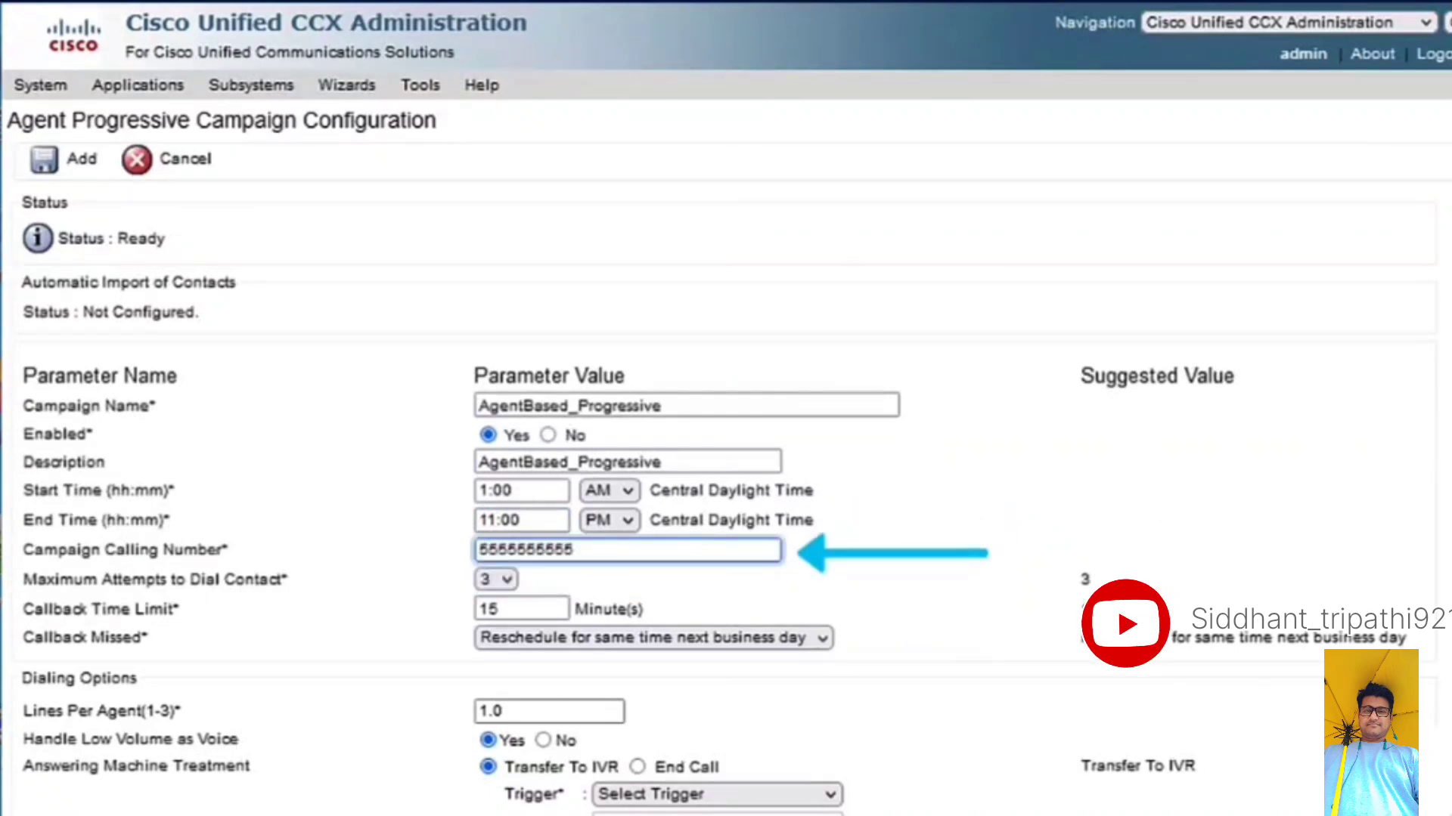
- Set the campaign's answering machine treatment to End Call and its abandoned call treatment to Abandon Call
{"action": "scroll", "coordinate": [1400, 437], "scroll_direction": "down", "scroll_amount": 5}
{"action": "left_click", "coordinate": [639, 302]}
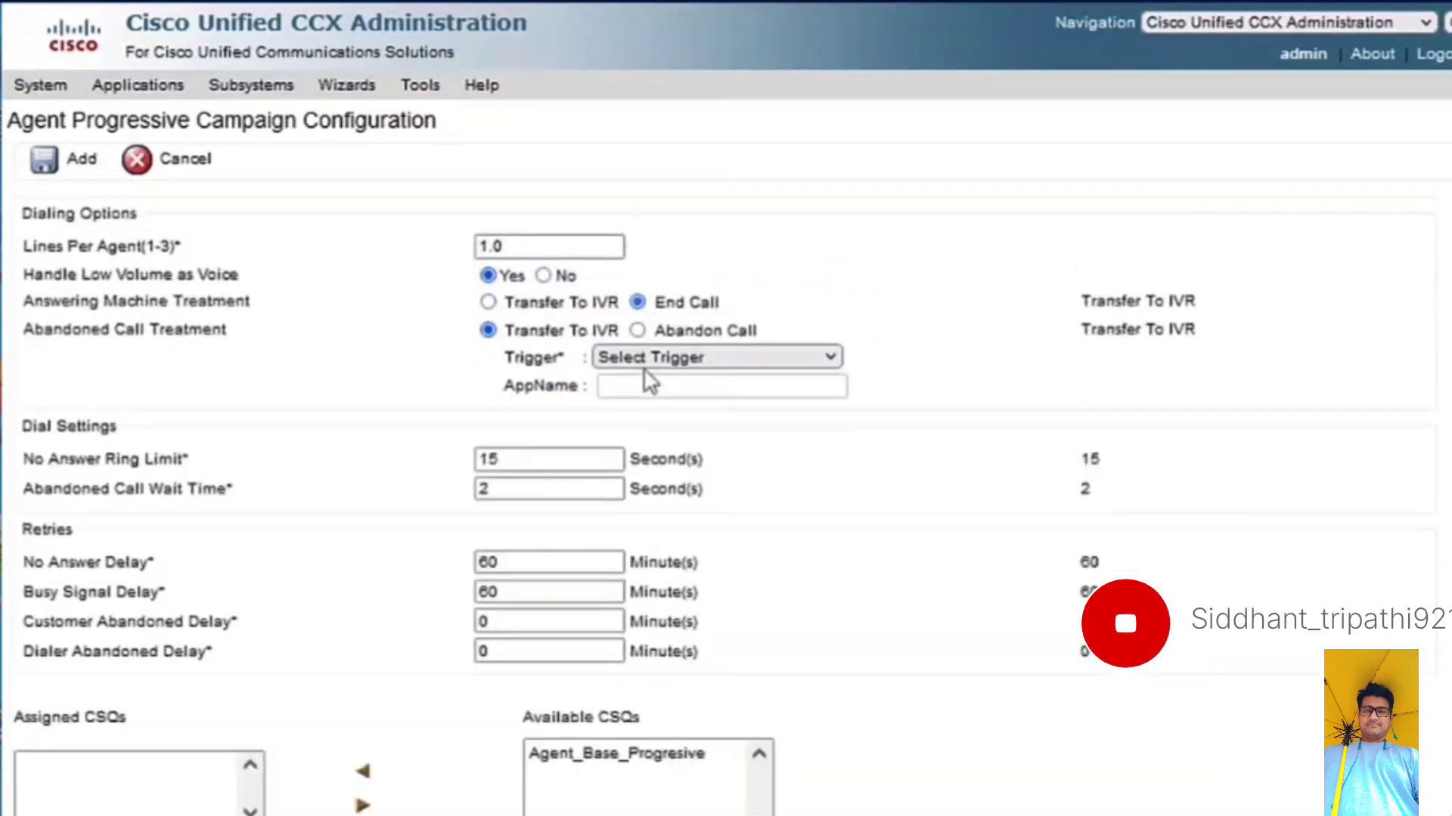
{"action": "left_click", "coordinate": [637, 330]}
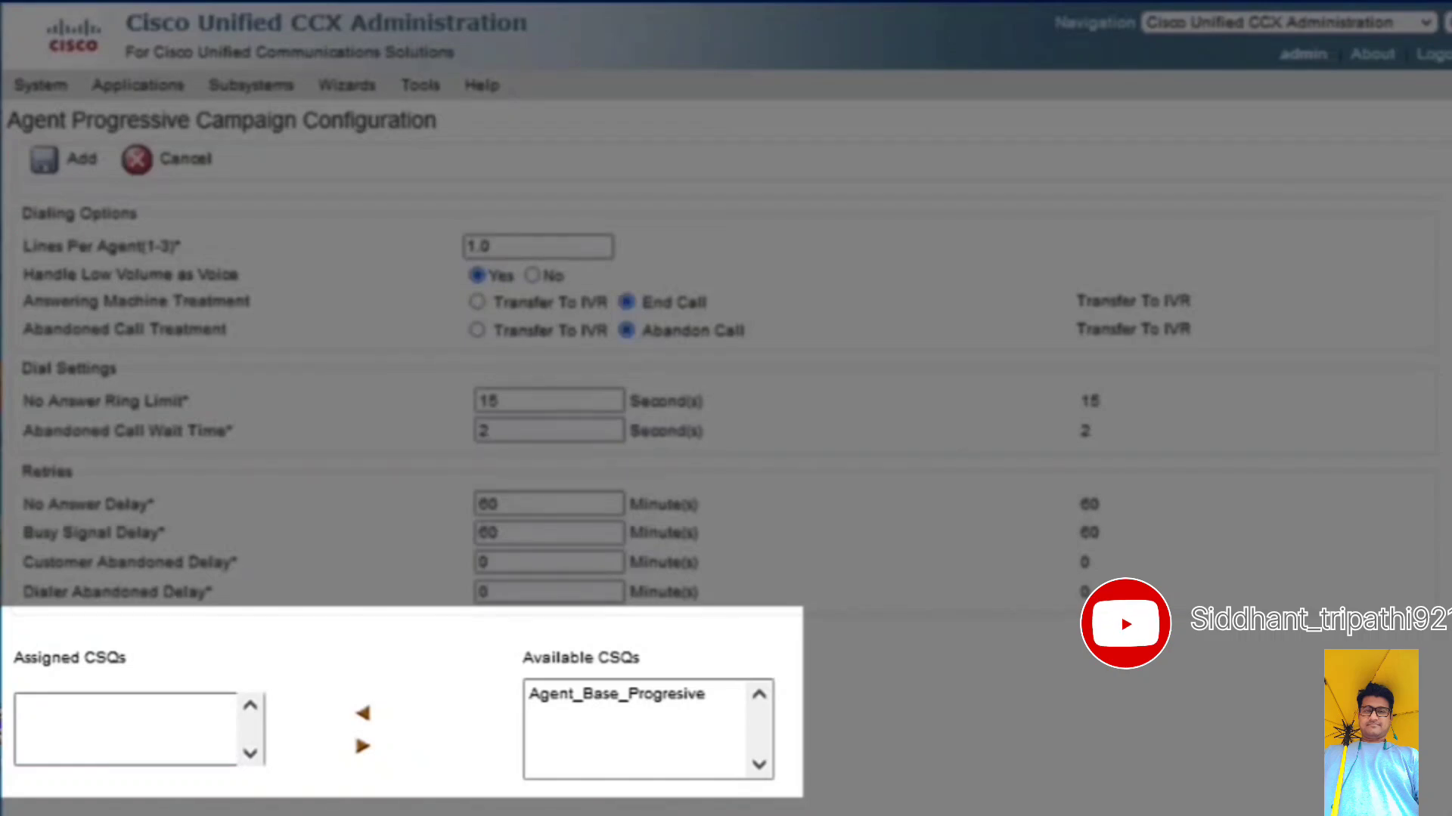
- Assign the Agent_Base_Progresive CSQ to the campaign and add the campaign
{"action": "scroll", "coordinate": [833, 582], "scroll_direction": "down", "scroll_amount": 1}
{"action": "left_click", "coordinate": [658, 619]}
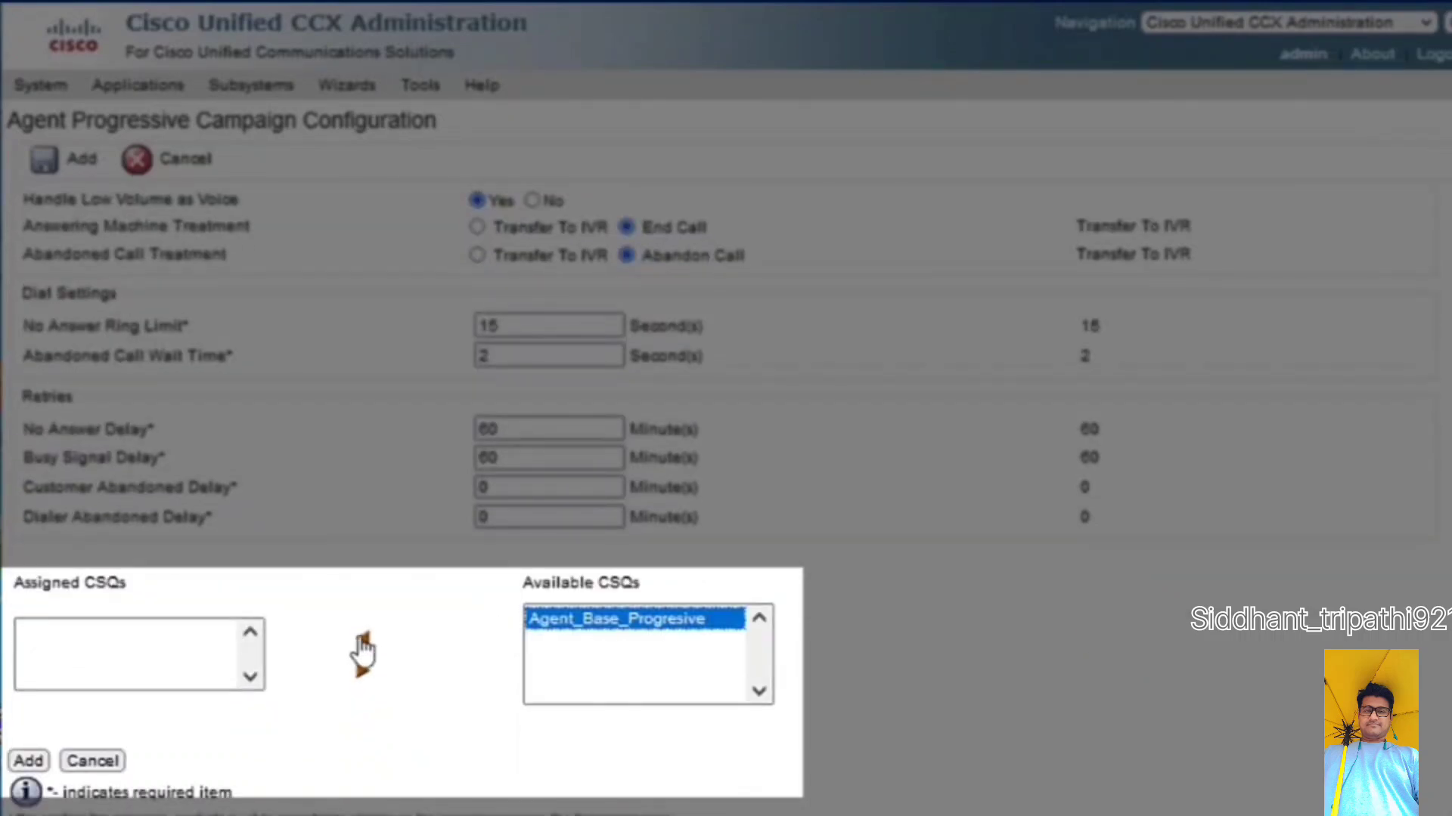
{"action": "left_click", "coordinate": [362, 643]}
{"action": "left_click", "coordinate": [28, 761]}
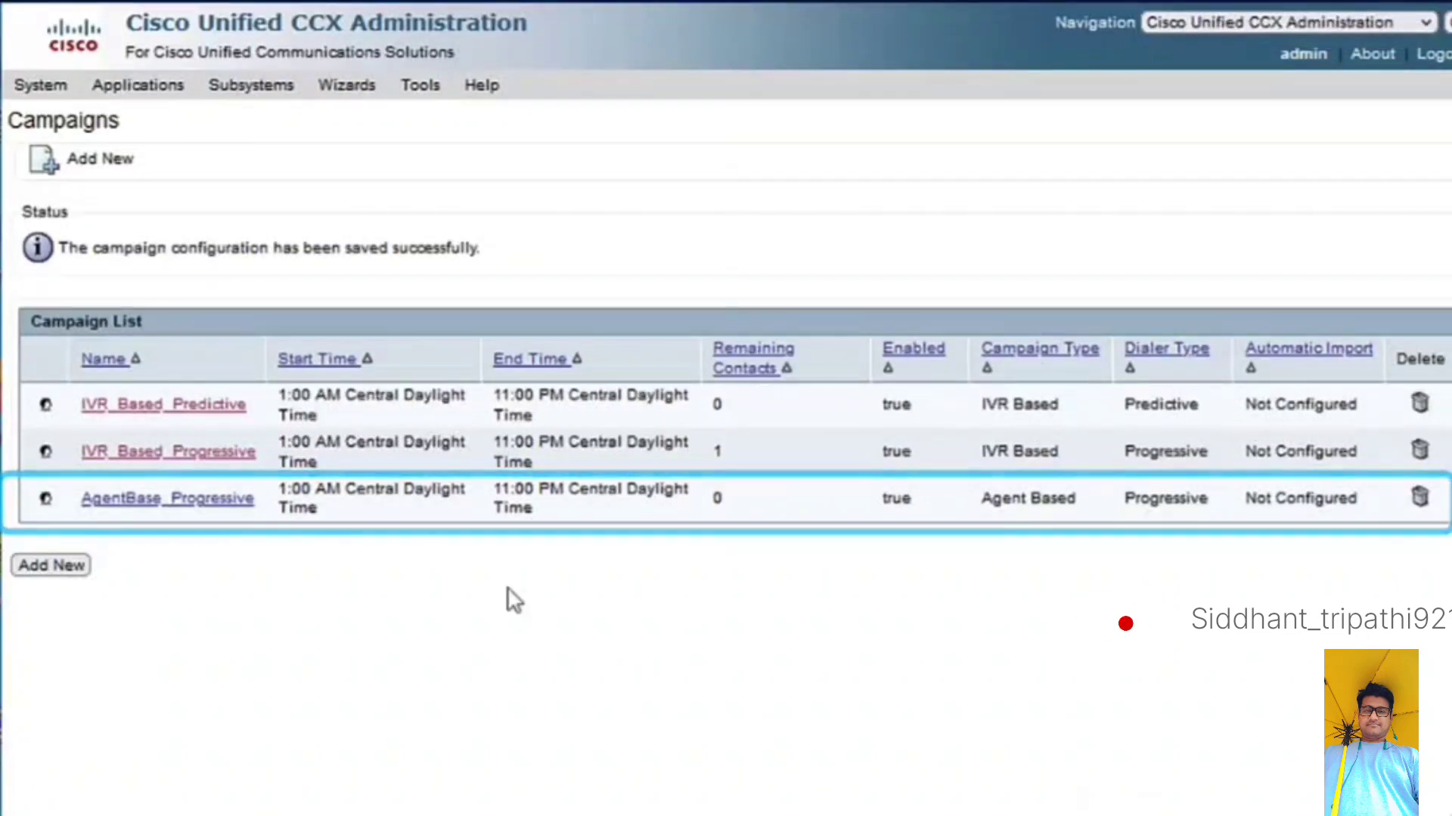
- In the outbound SIP Gateway Configuration, set the gateway hostname/IP address to 10.2.9.3 and update the settings
{"action": "left_click", "coordinate": [254, 88]}
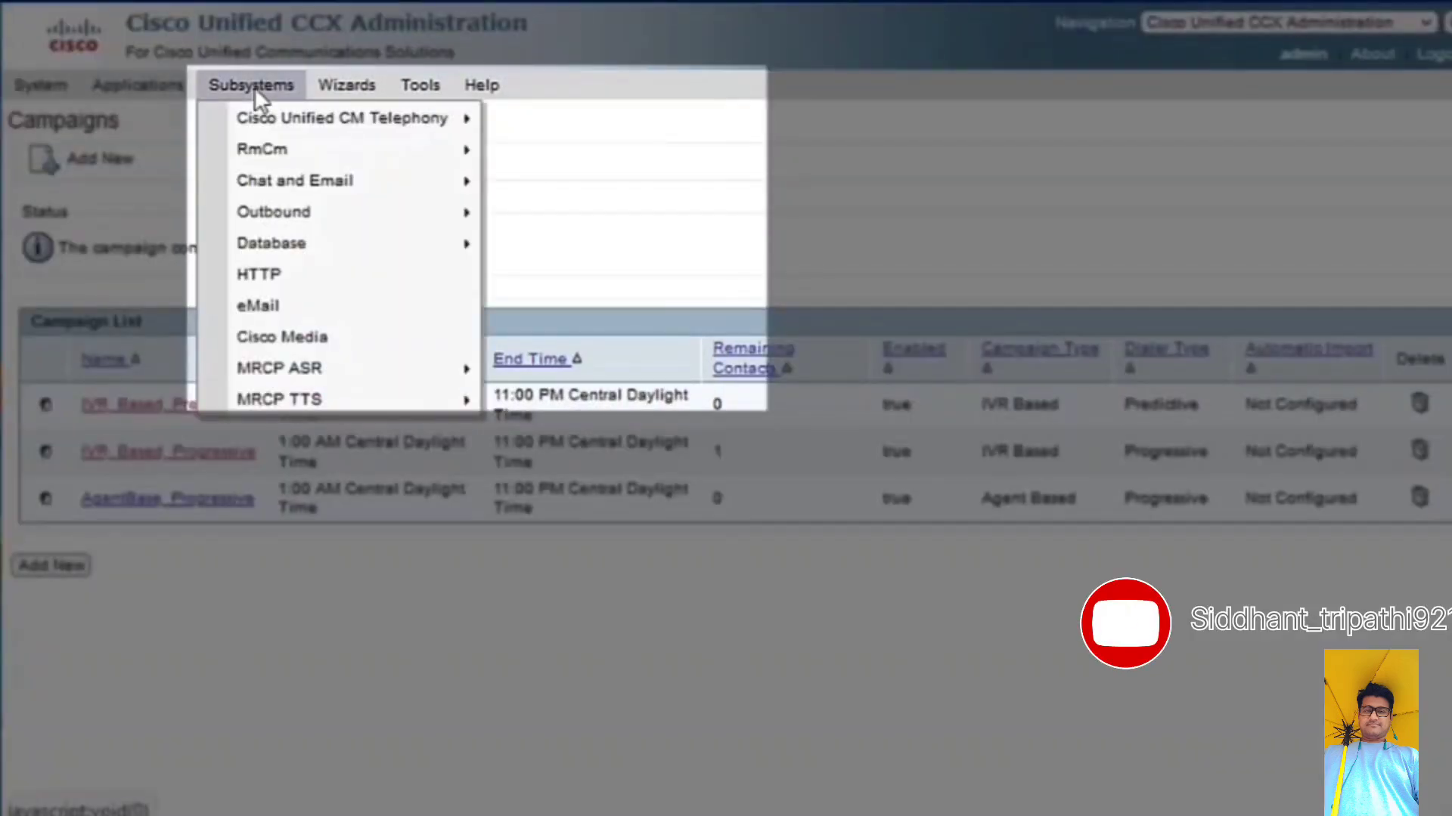
{"action": "mouse_move", "coordinate": [295, 216]}
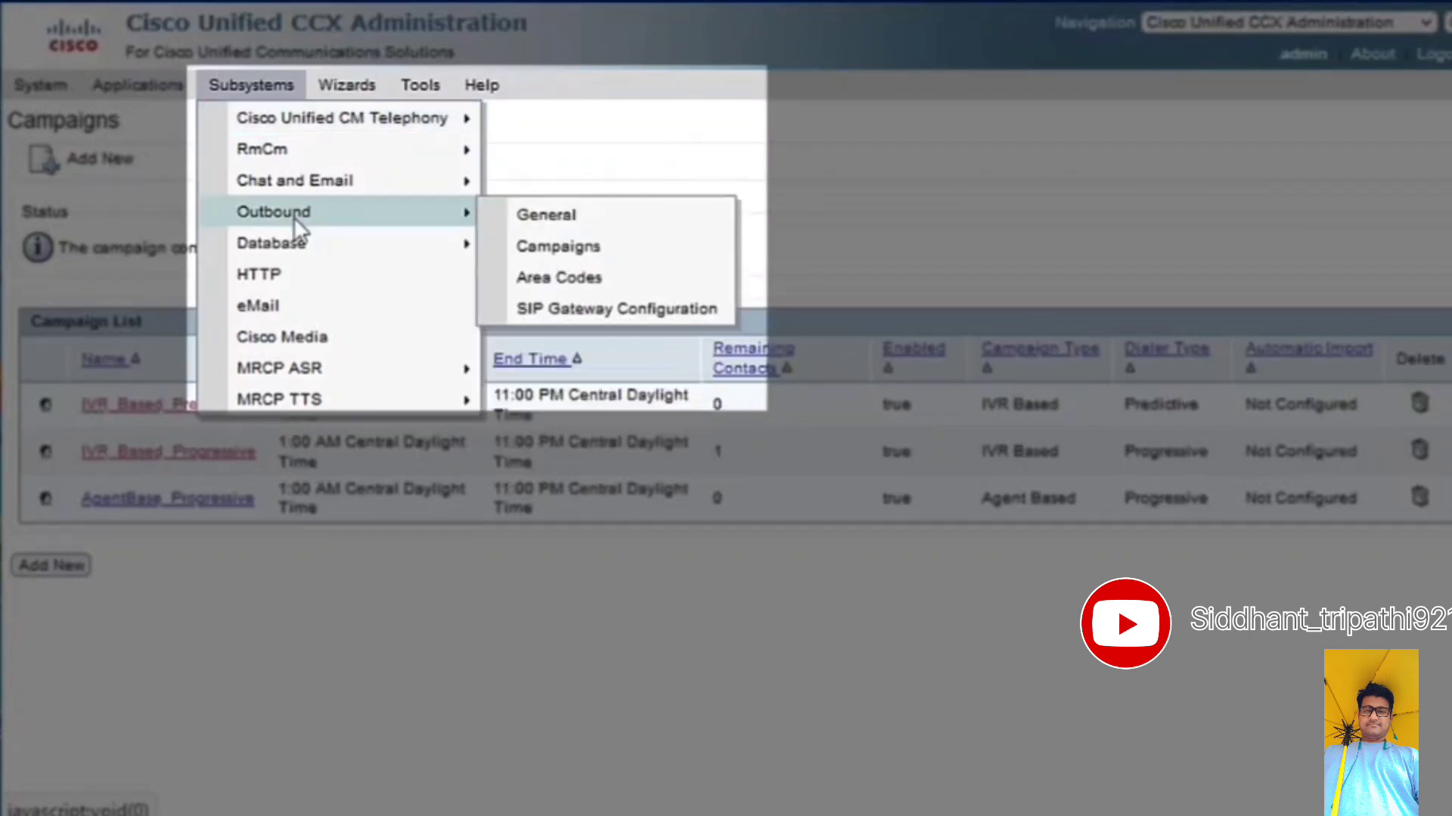
{"action": "left_click", "coordinate": [570, 310]}
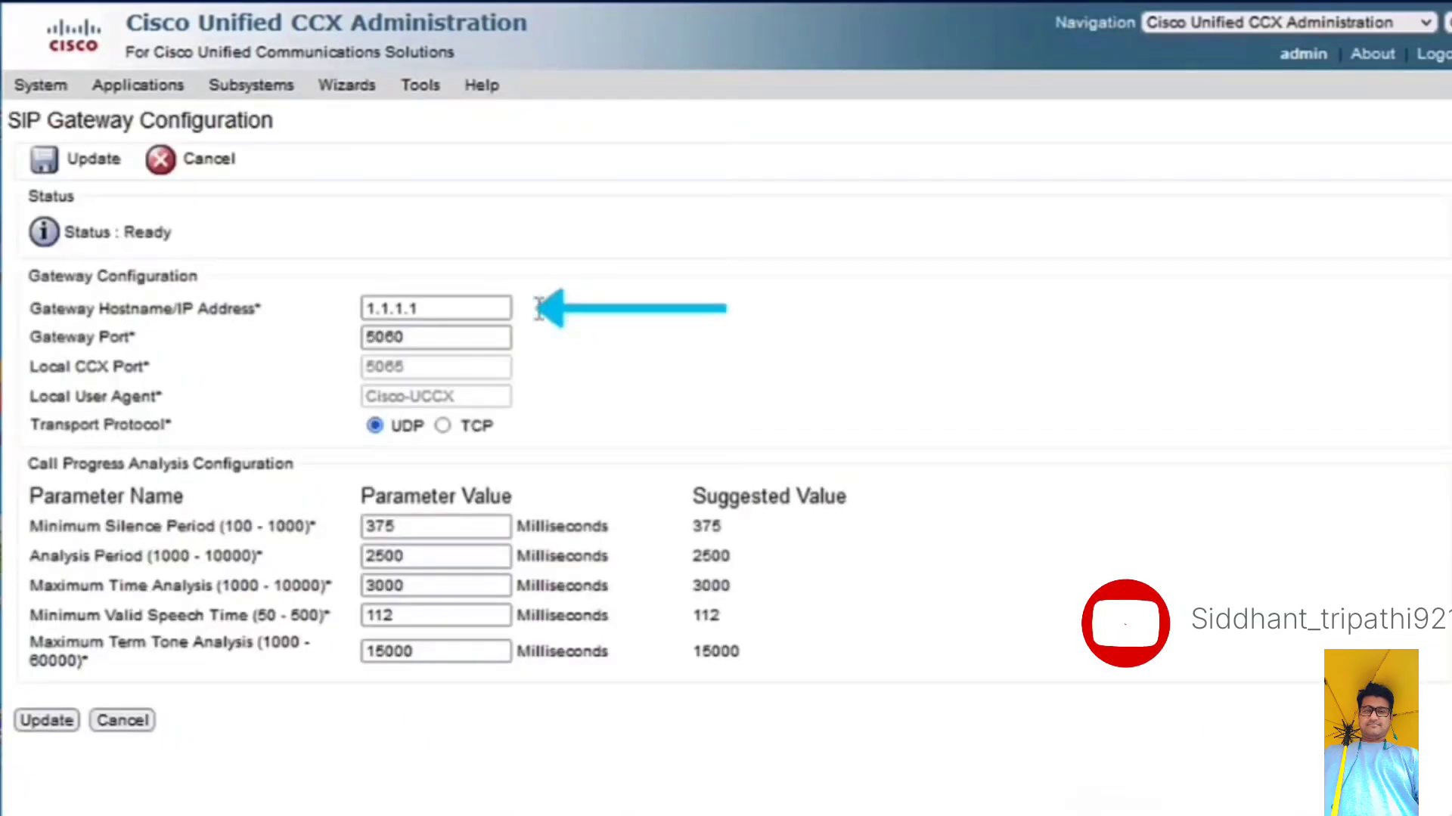
{"action": "left_click_drag", "start_coordinate": [540, 308], "coordinate": [333, 308]}
{"action": "type", "text": "10.2"}
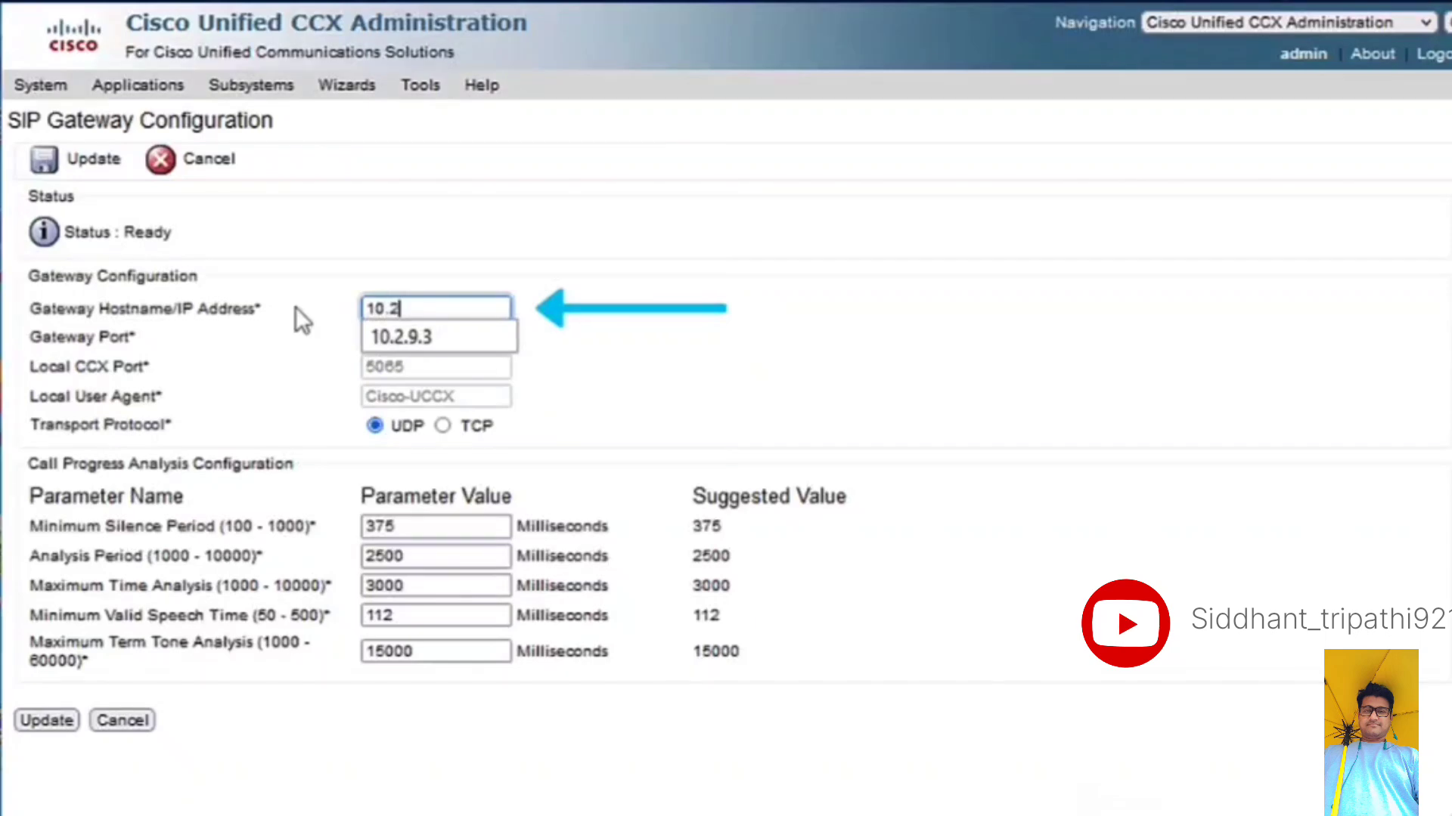
{"action": "type", "text": ".9.3"}
{"action": "left_click", "coordinate": [45, 719]}
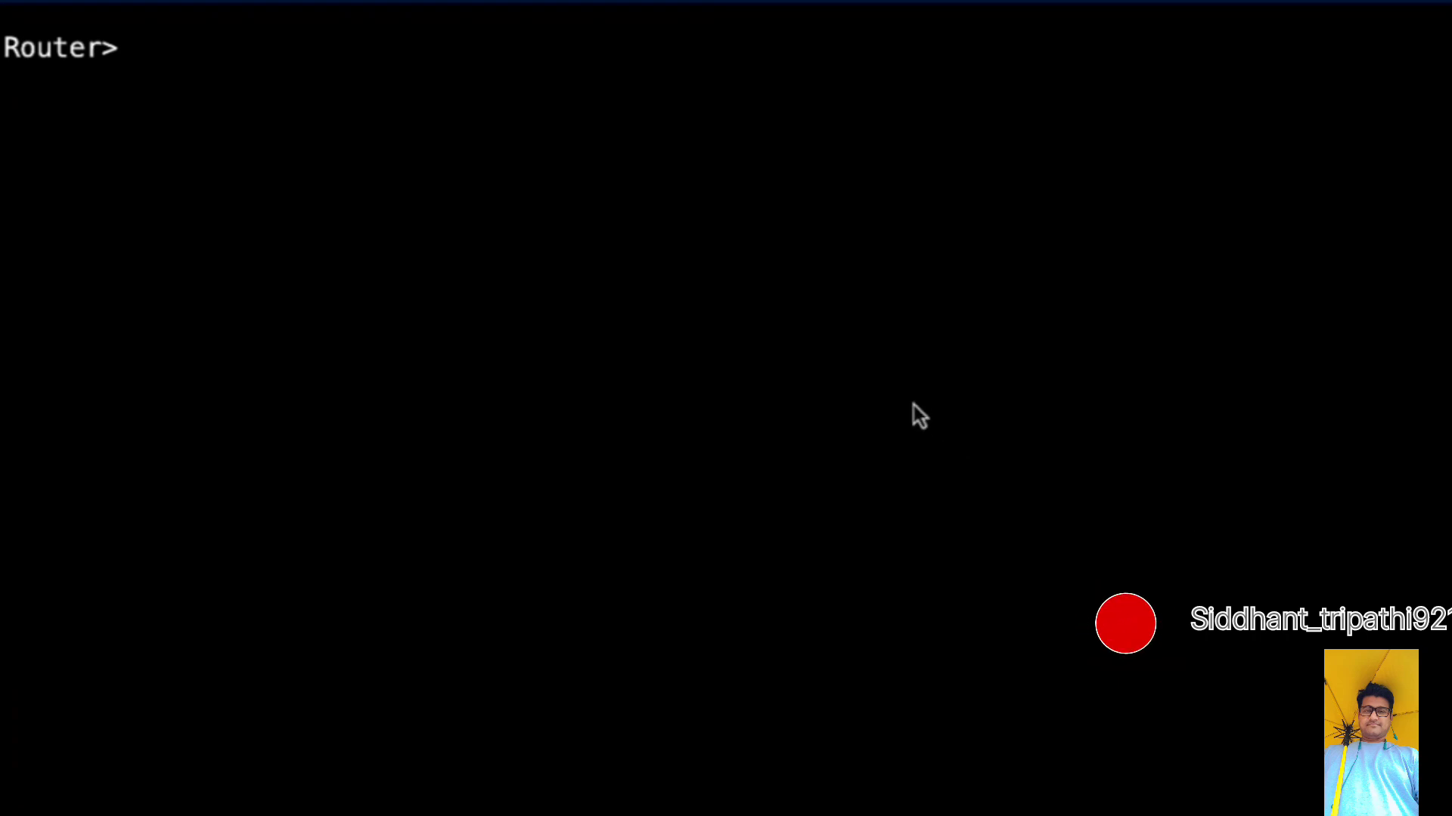
- On the router console, enter global configuration and set voice service voip to mode border-element with connections allowed from sip to sip
{"action": "type", "text": "en"}
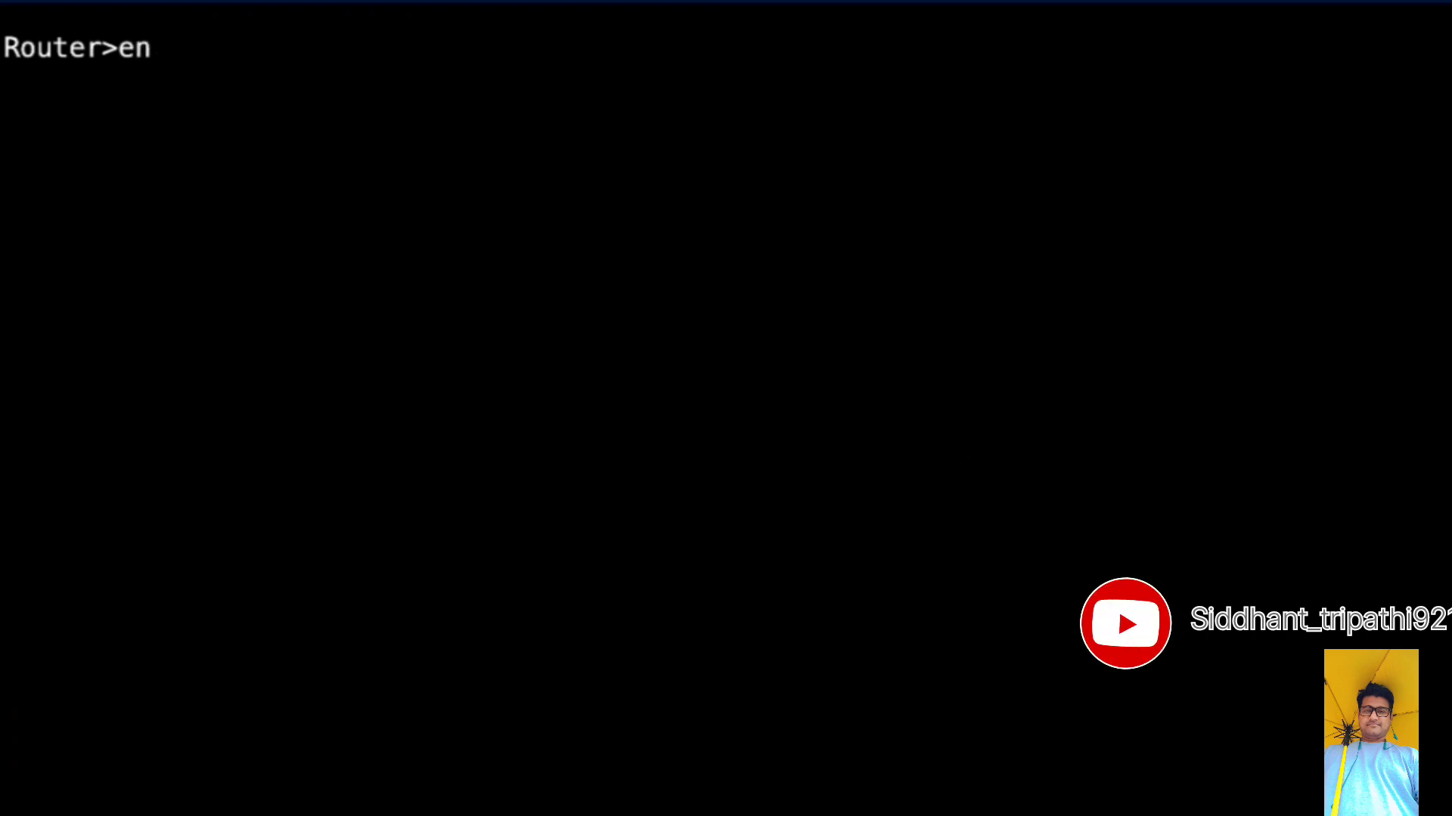
{"action": "type", "text": "able"}
{"action": "key", "text": "Return"}
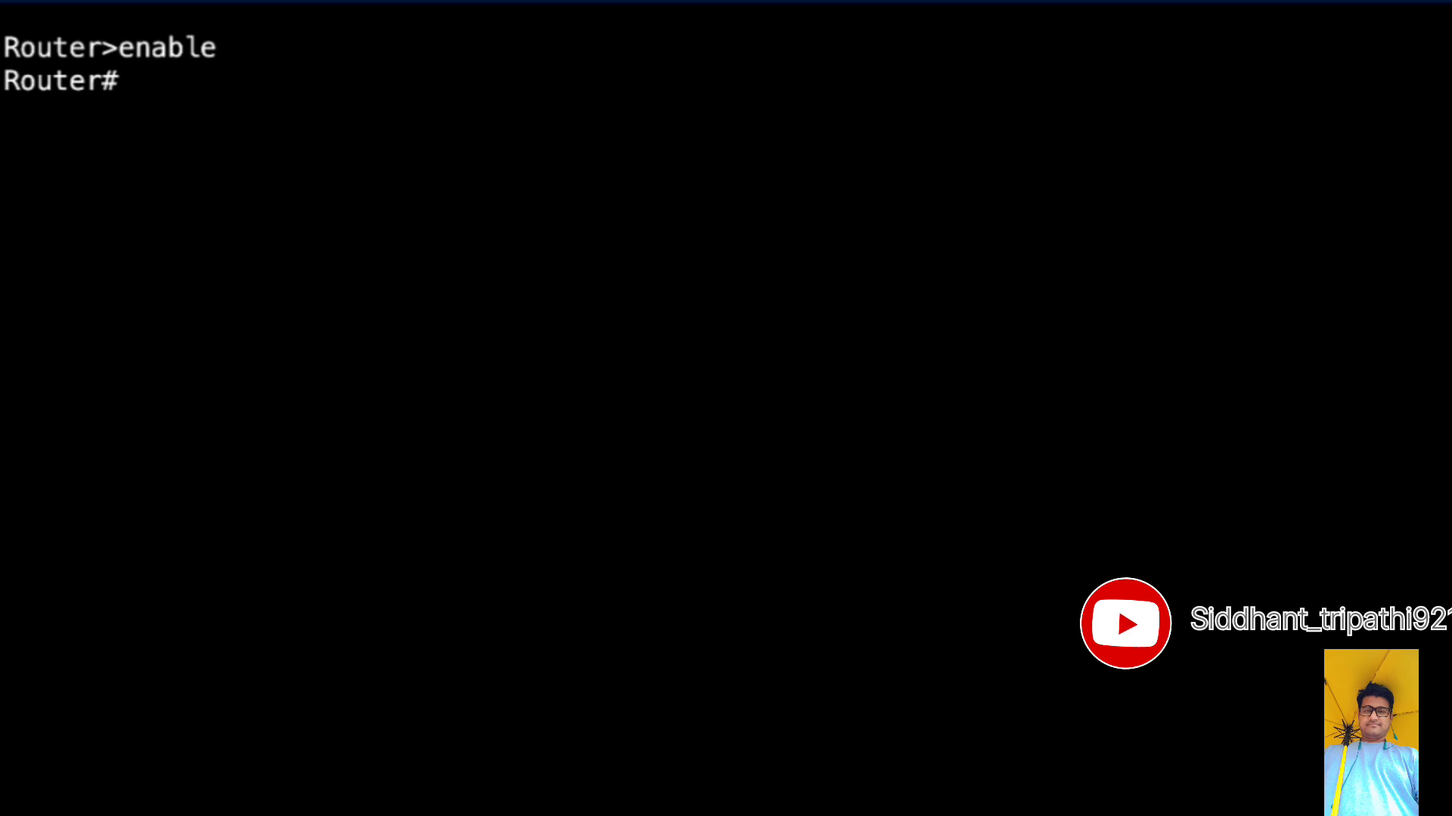
{"action": "type", "text": "conf t"}
{"action": "key", "text": "Return"}
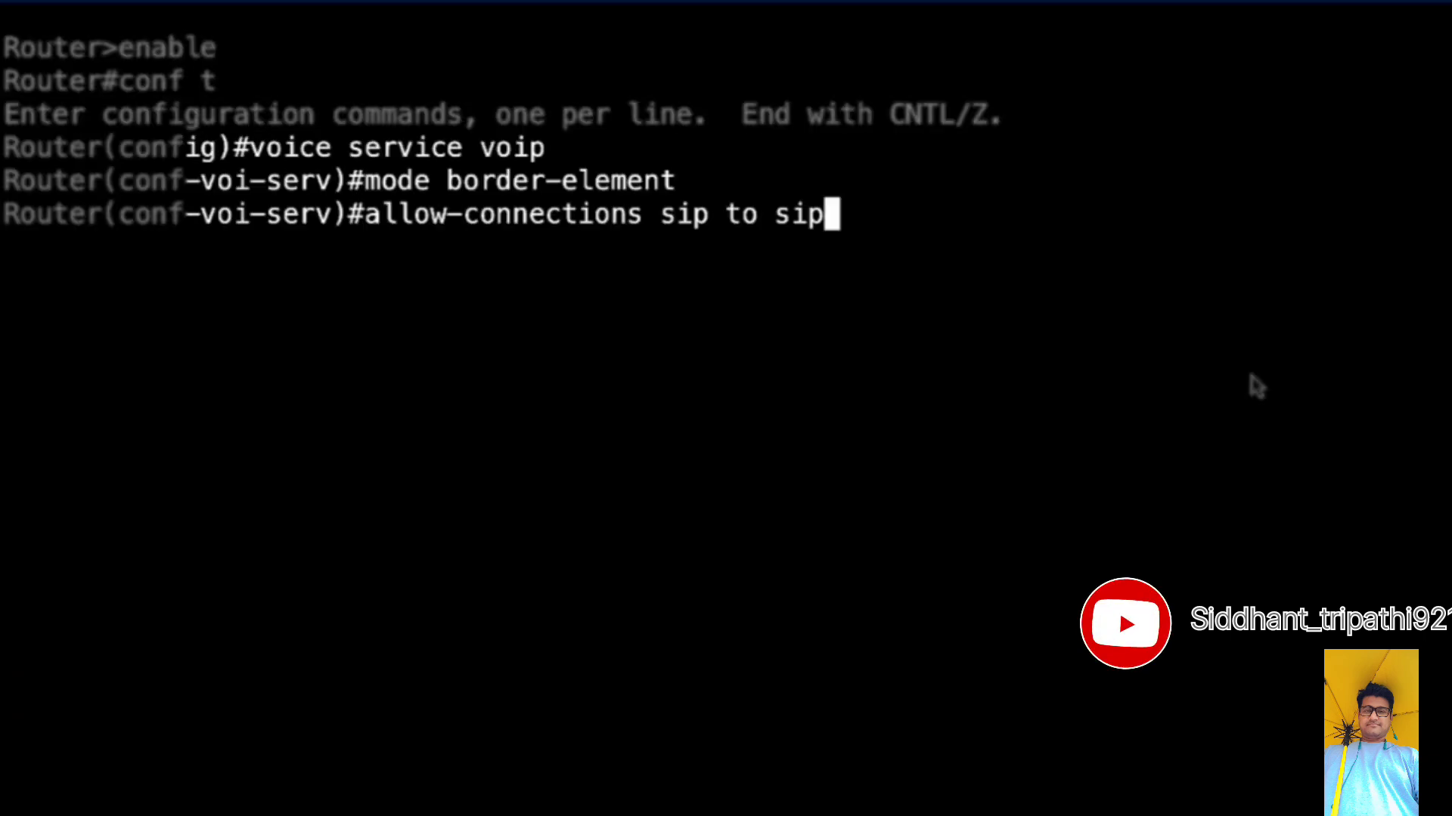
{"action": "key", "text": "Return"}
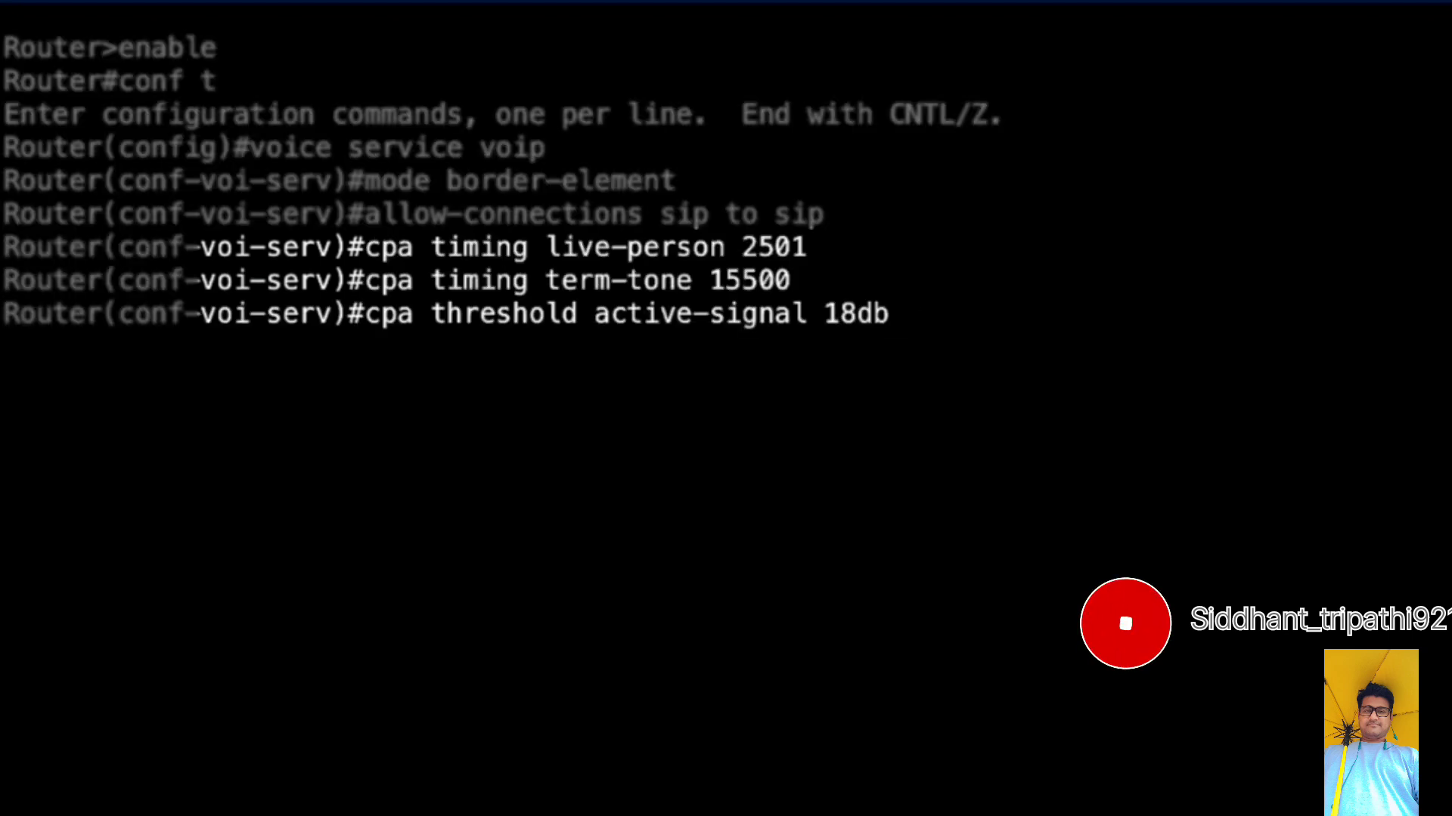
- Set CPA timing live-person to 2501, timing term-tone to 15500 and threshold active-signal to 18db, and exit voice service configuration
{"action": "key", "text": "Return"}
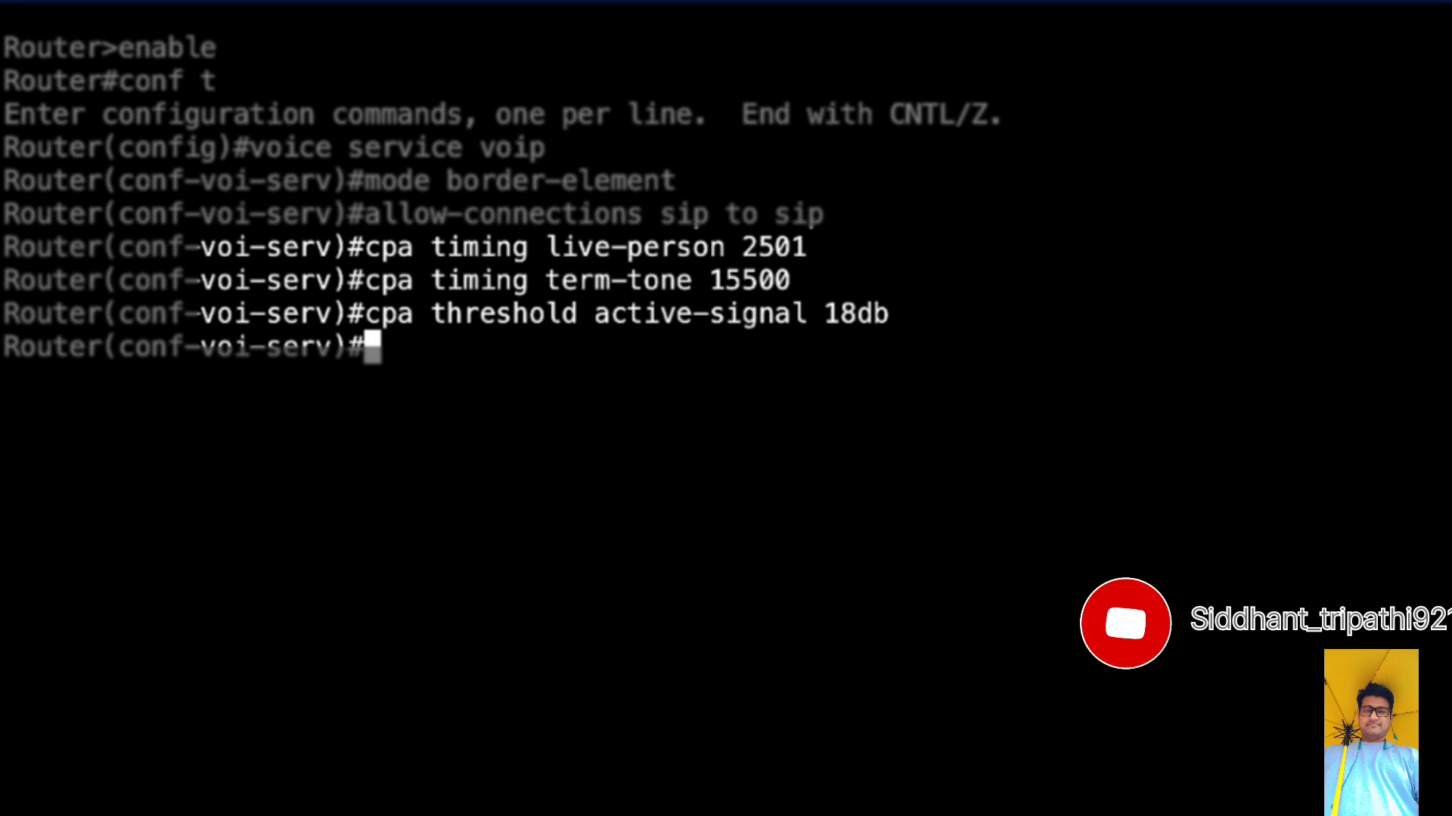
{"action": "type", "text": "exit"}
{"action": "key", "text": "Return"}
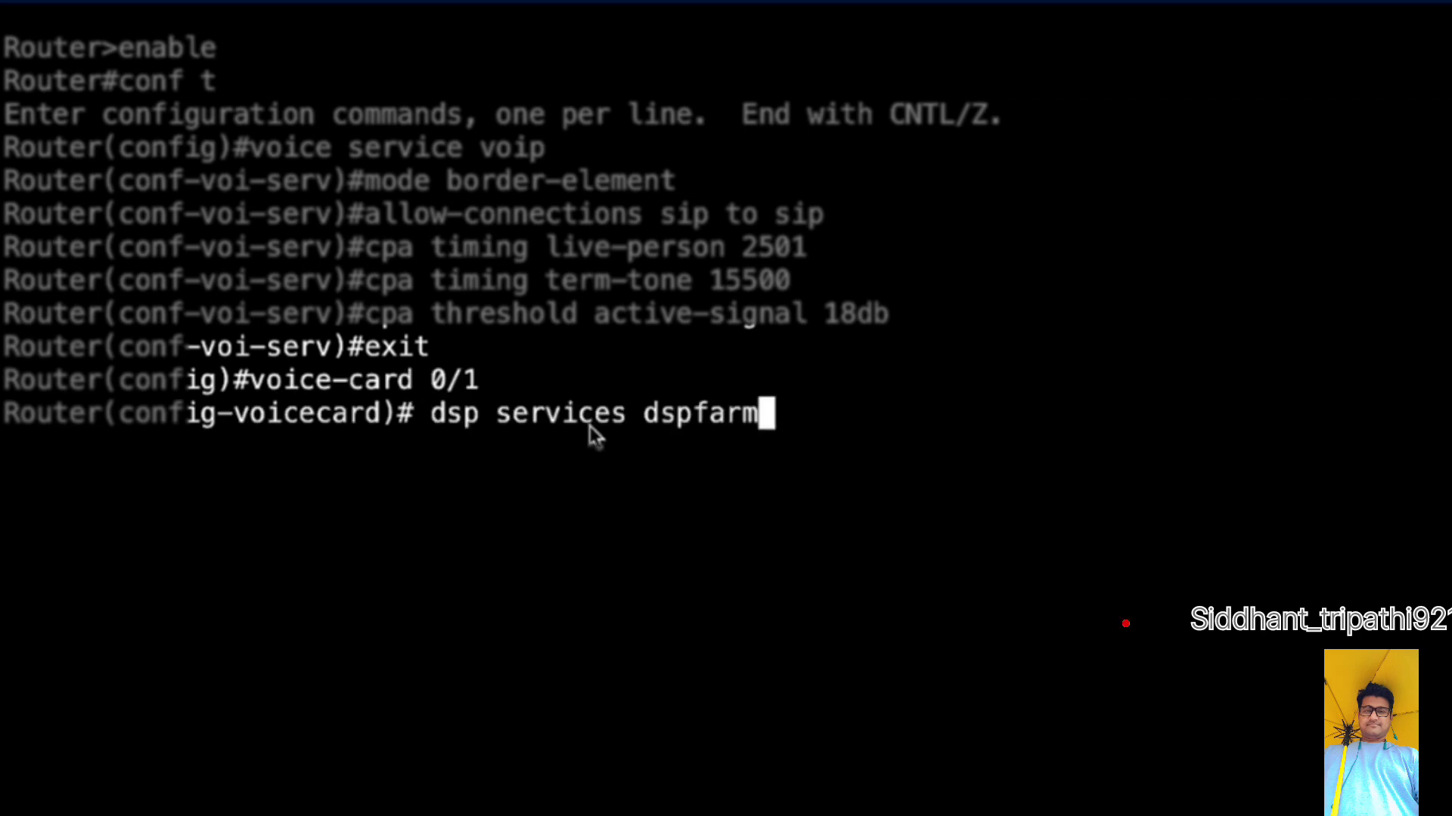
- Enable dsp services dspfarm on voice-card 0/1 and exit the voice-card configuration
{"action": "key", "text": "Return"}
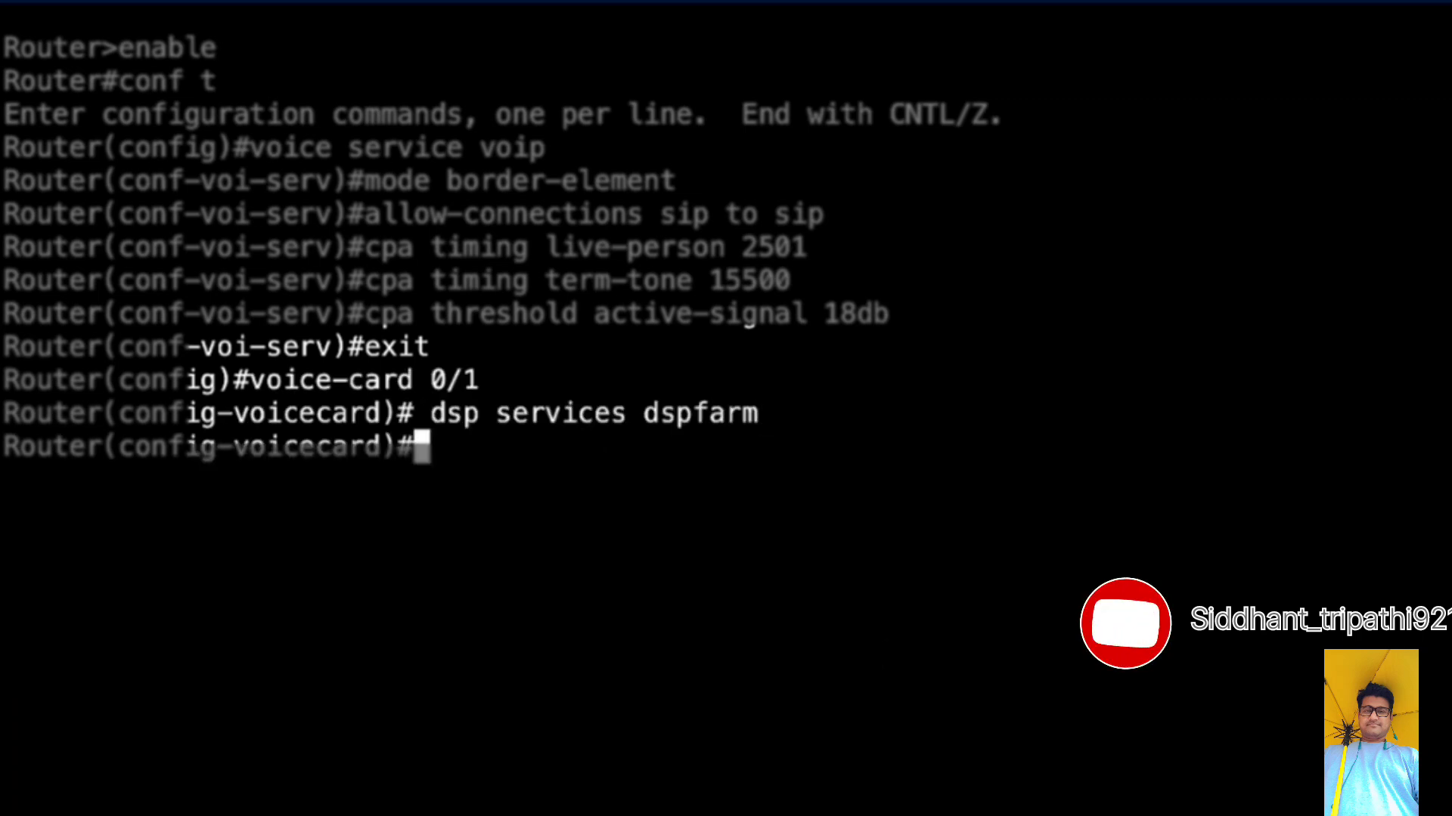
{"action": "type", "text": "exit"}
{"action": "key", "text": "Return"}
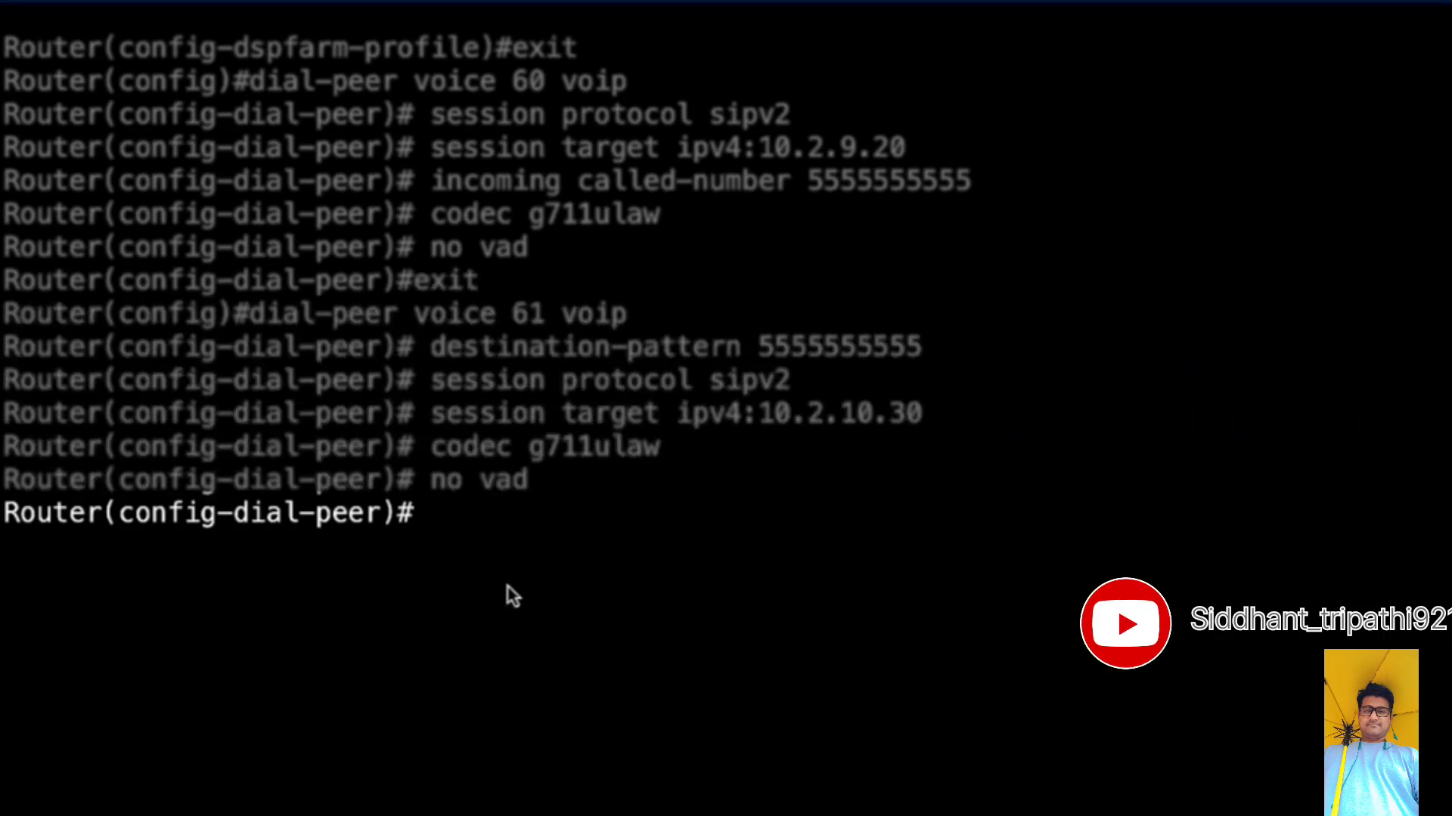
- Create VoIP dial-peer 62 with destination-pattern 5827, sipv2, session target ipv4:10.2.9.30, codec g711ulaw and no vad, and save the router configuration
{"action": "key", "text": "Return"}
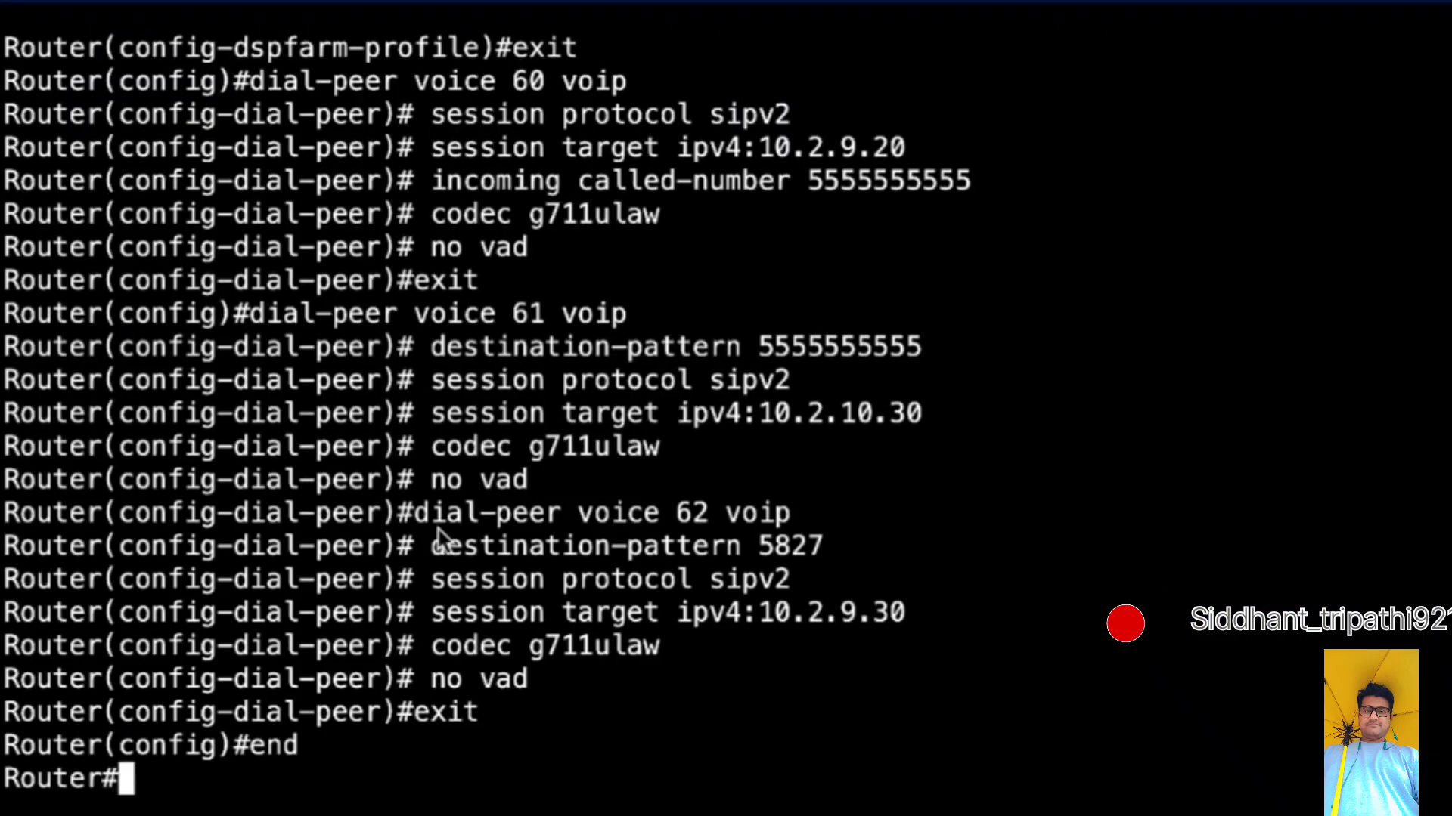
{"action": "type", "text": "wr"}
{"action": "key", "text": "Return"}
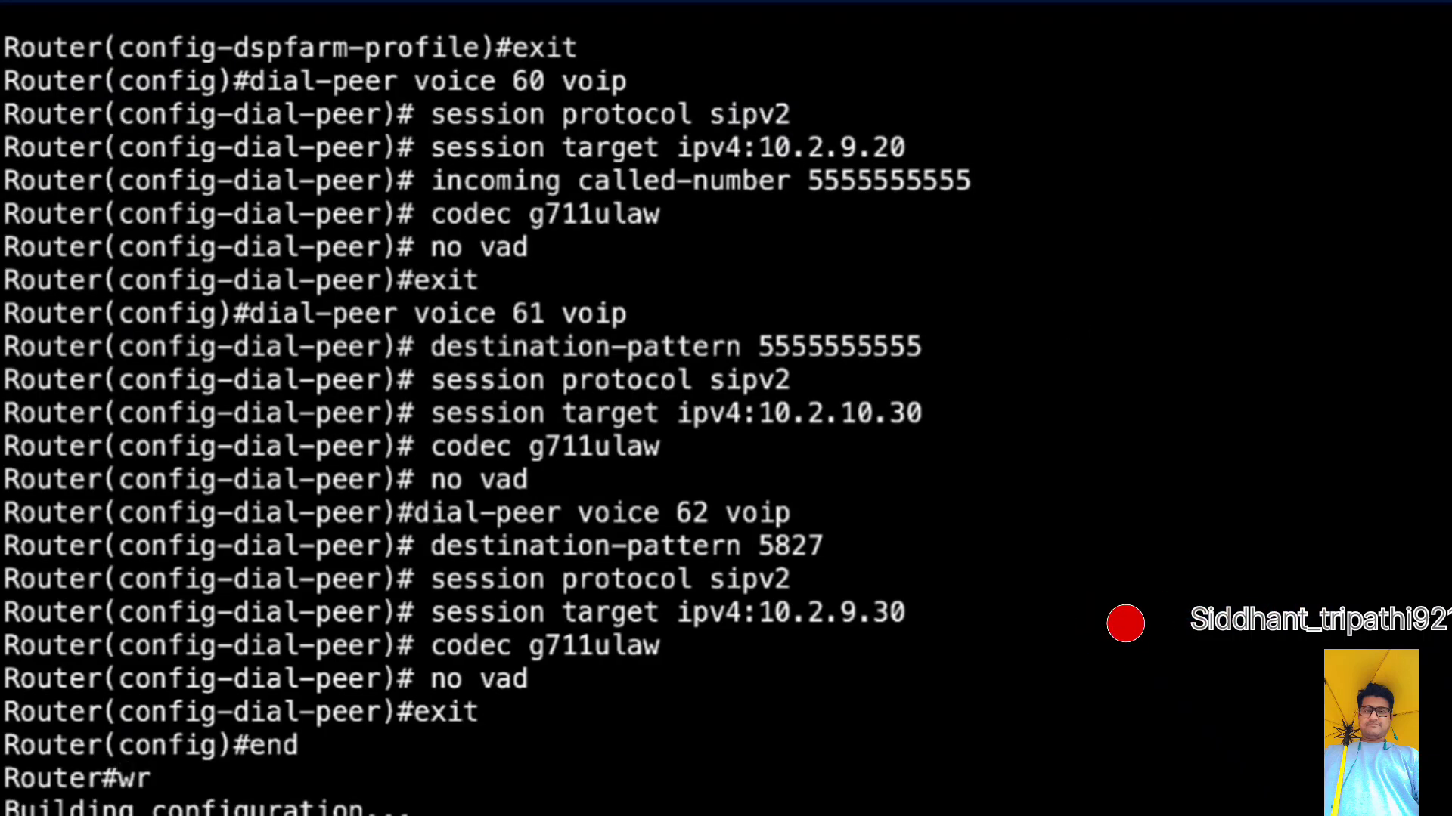